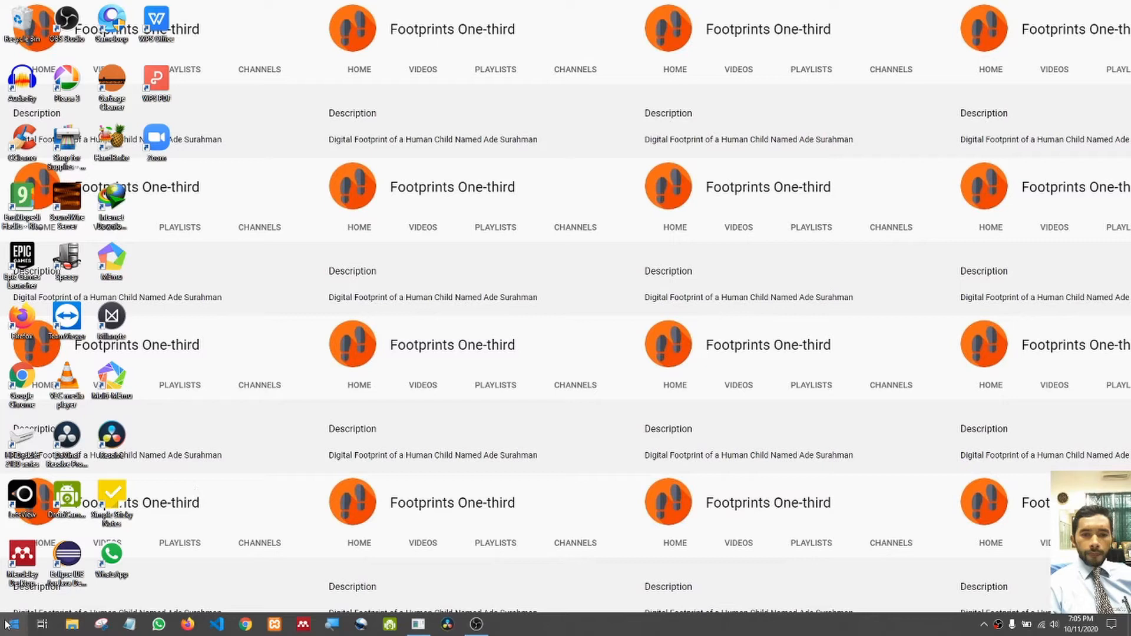
# Launch Android Studio and open the SDK Manager.
pyautogui.click(7, 624)
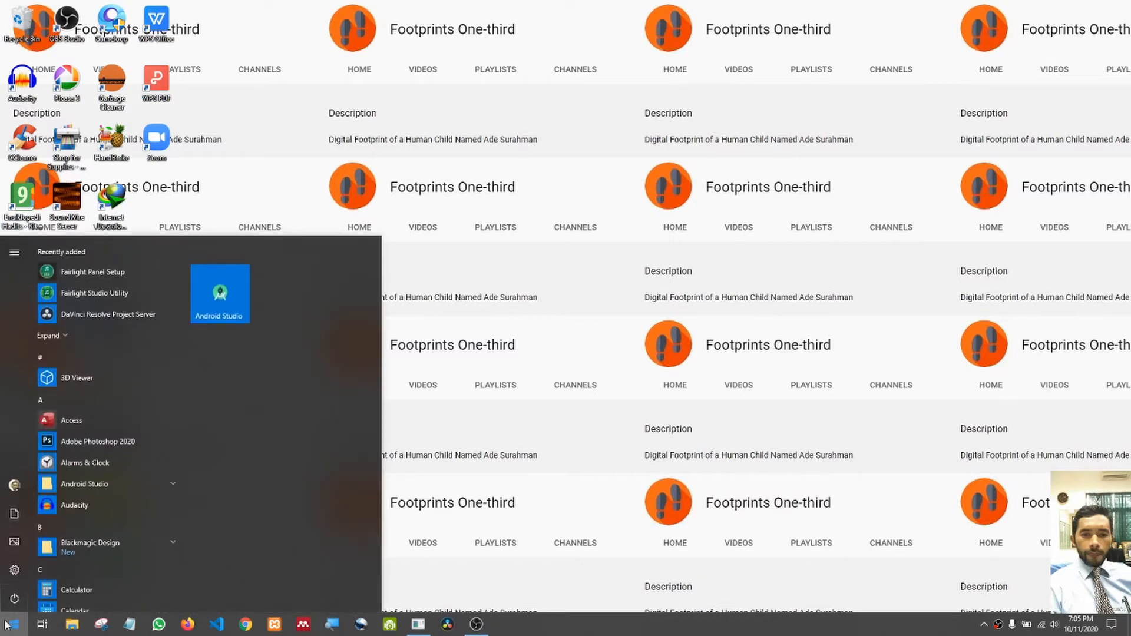
pyautogui.click(229, 299)
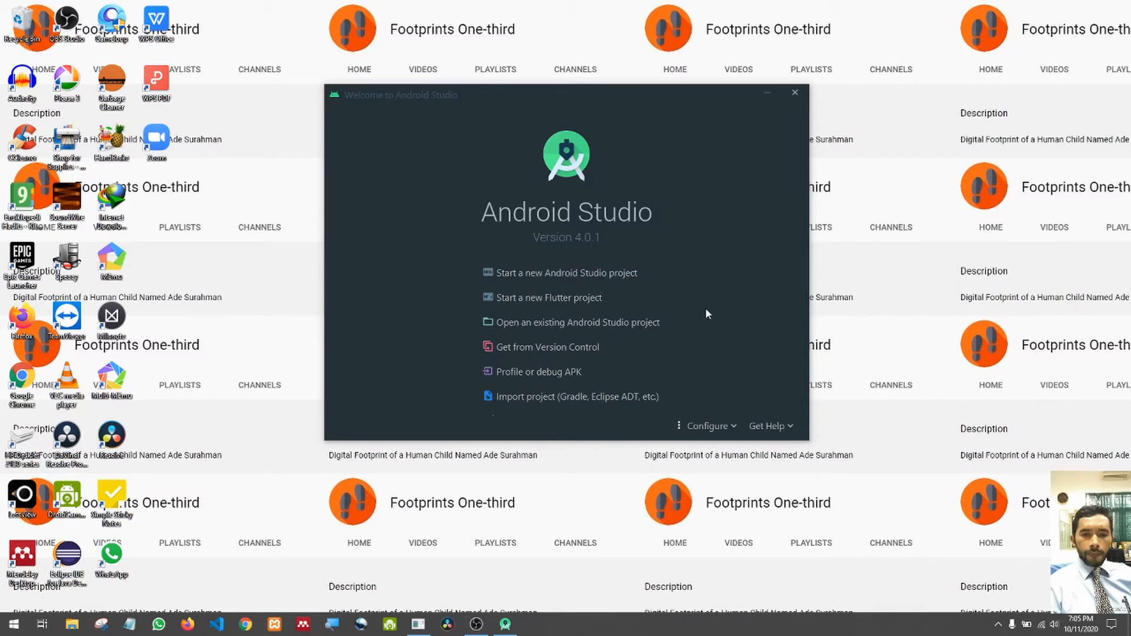
pyautogui.click(735, 428)
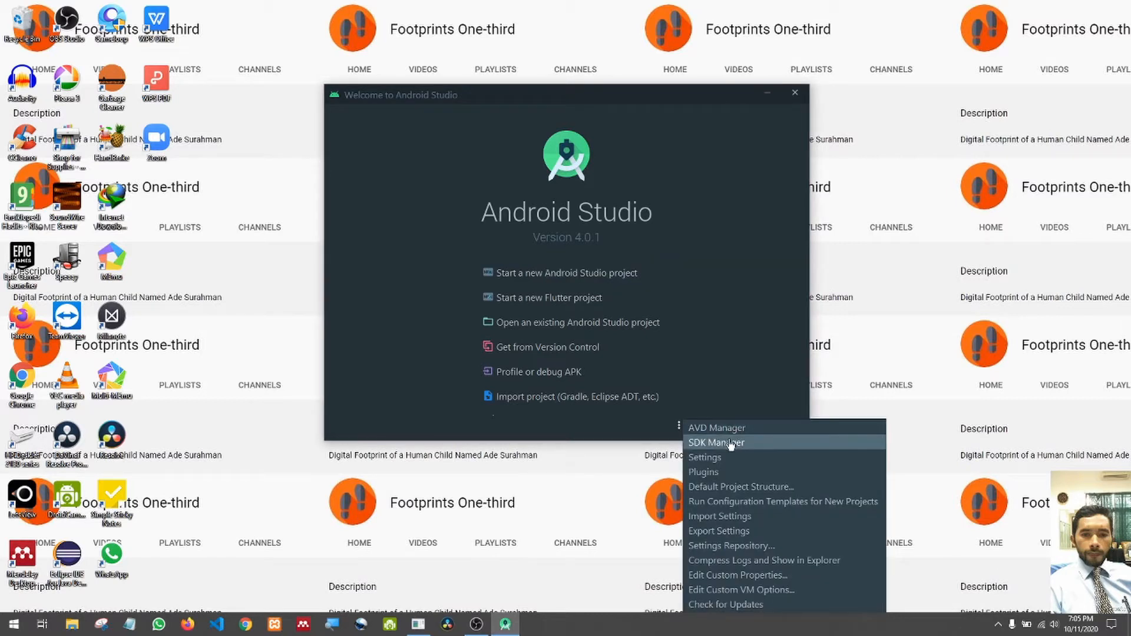
pyautogui.click(732, 442)
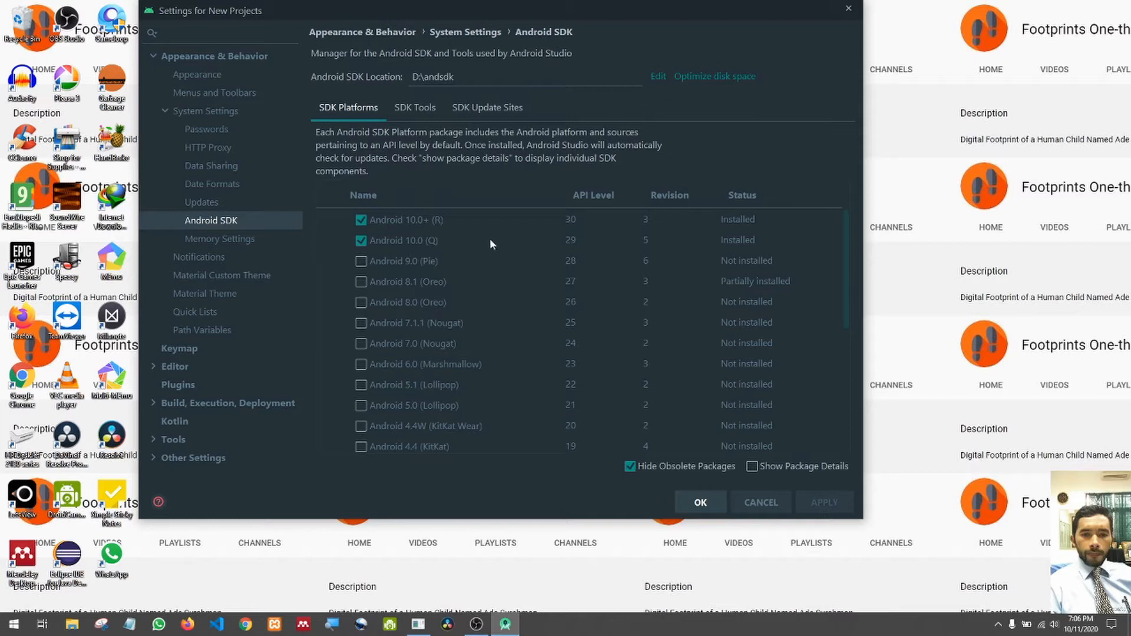
# Review the list of Android SDK platforms, marking Android 9.0 (Pie) for installation and clearing that mark again.
pyautogui.click(444, 225)
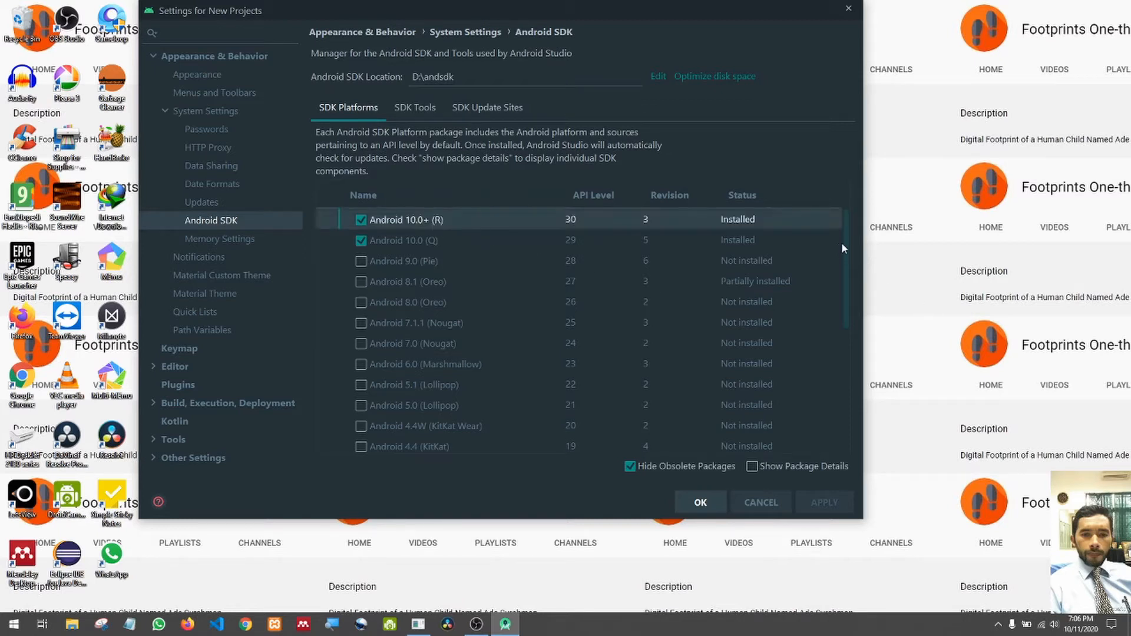
pyautogui.moveTo(845, 253); pyautogui.dragTo(840, 383)
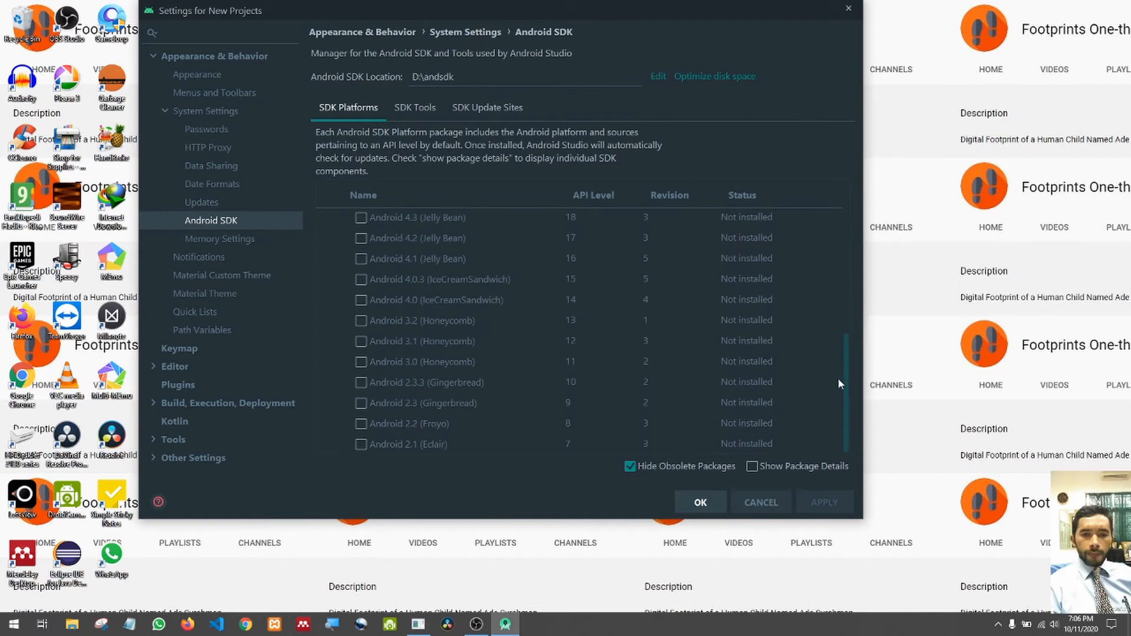
pyautogui.click(428, 446)
pyautogui.moveTo(849, 410); pyautogui.dragTo(855, 241)
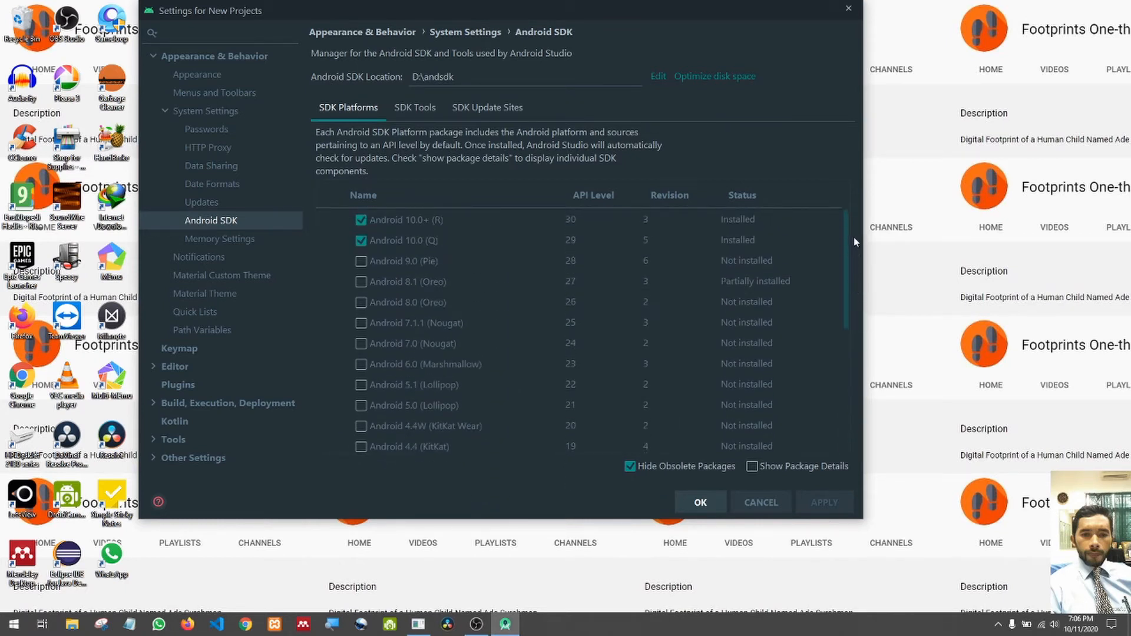
pyautogui.click(363, 266)
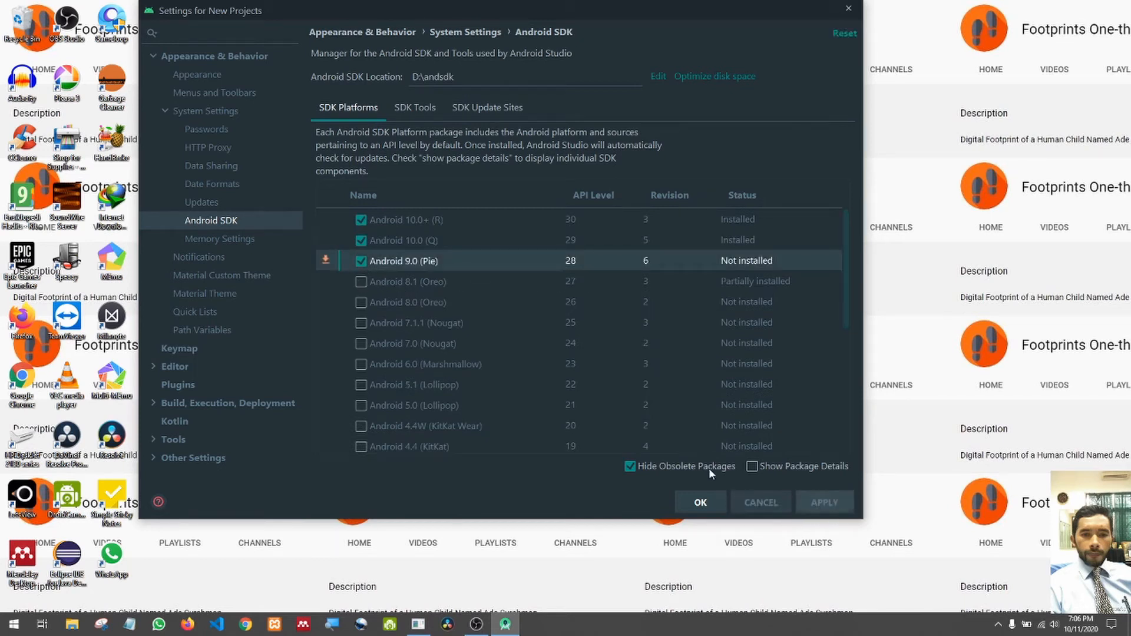
pyautogui.click(362, 261)
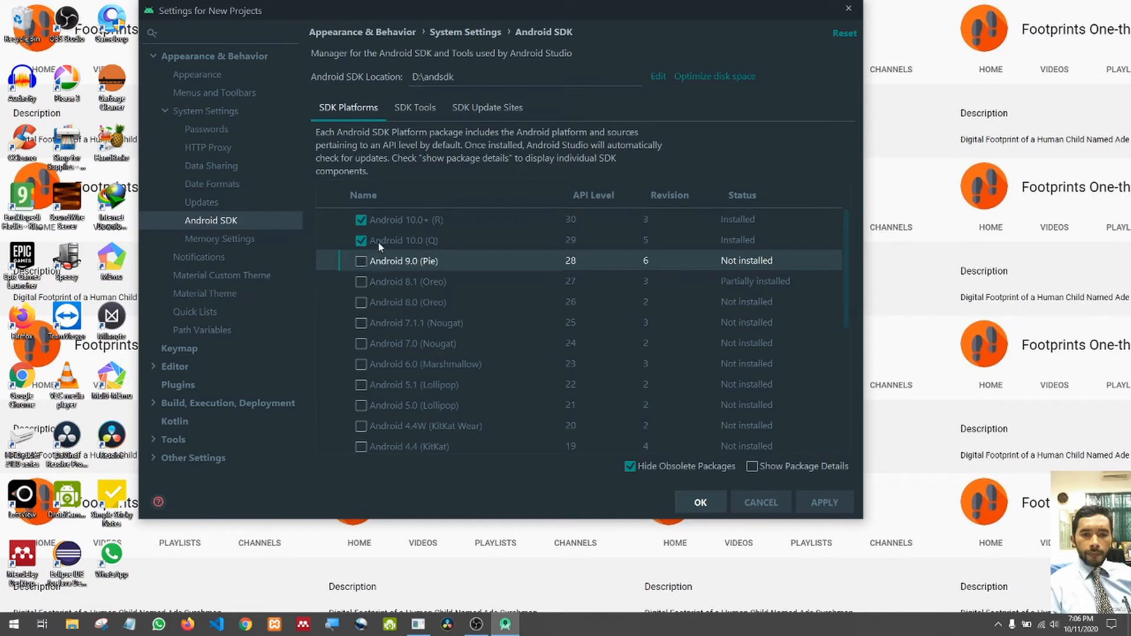
pyautogui.click(399, 226)
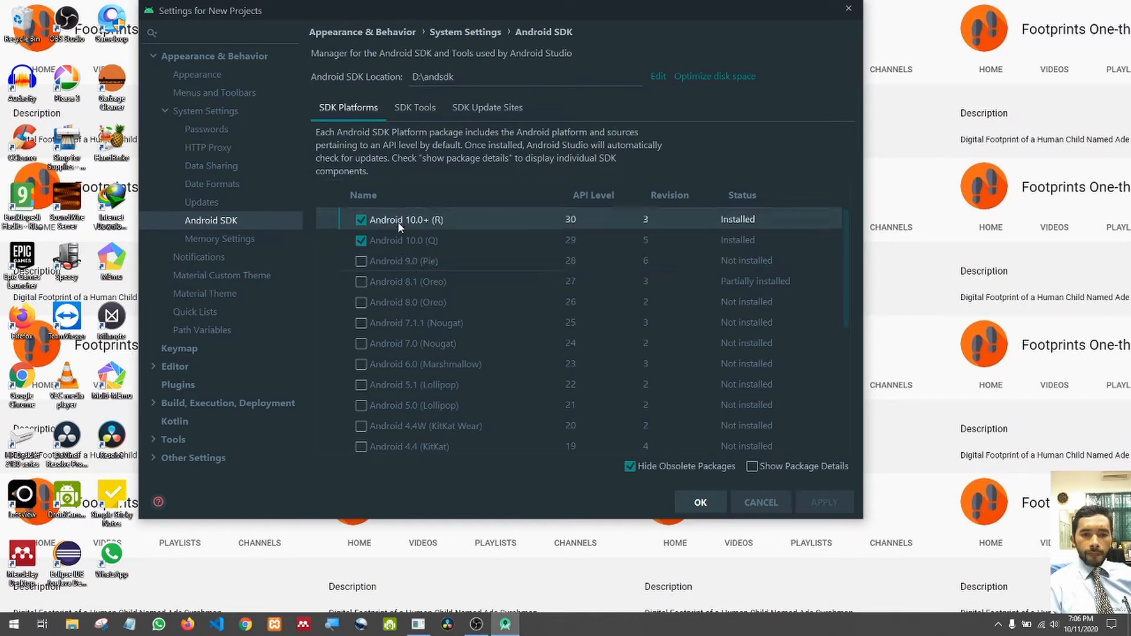
# Examine the SDK tools, including the Android Emulator entry, and the SDK update sites, and close the SDK settings.
pyautogui.click(422, 112)
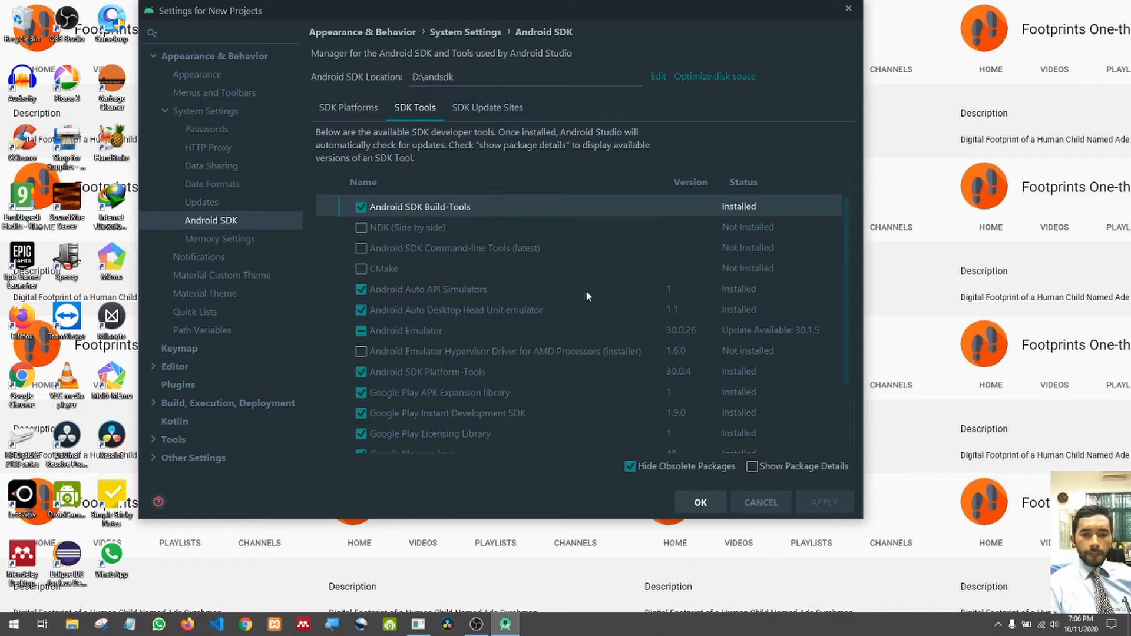
pyautogui.click(423, 330)
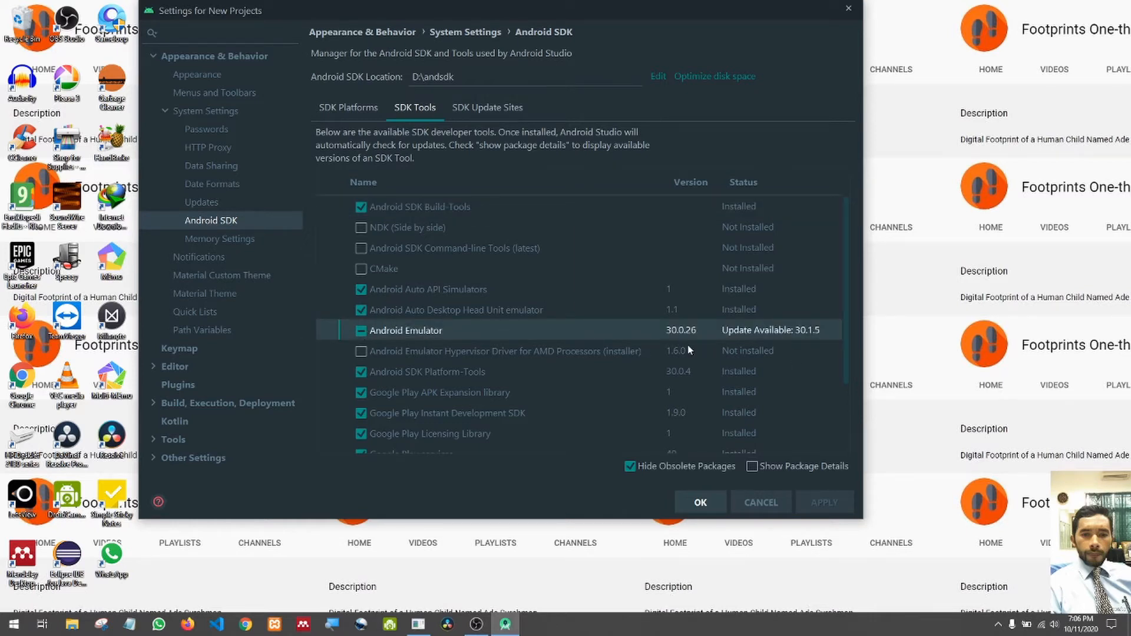
pyautogui.moveTo(847, 288); pyautogui.dragTo(834, 249)
pyautogui.click(435, 204)
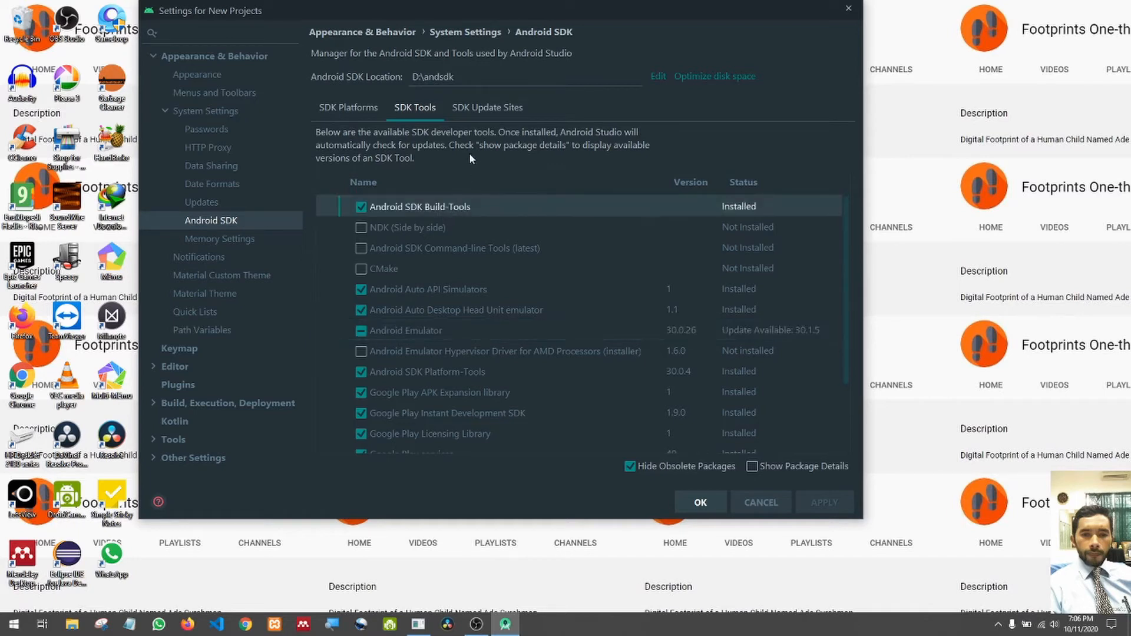
pyautogui.click(482, 108)
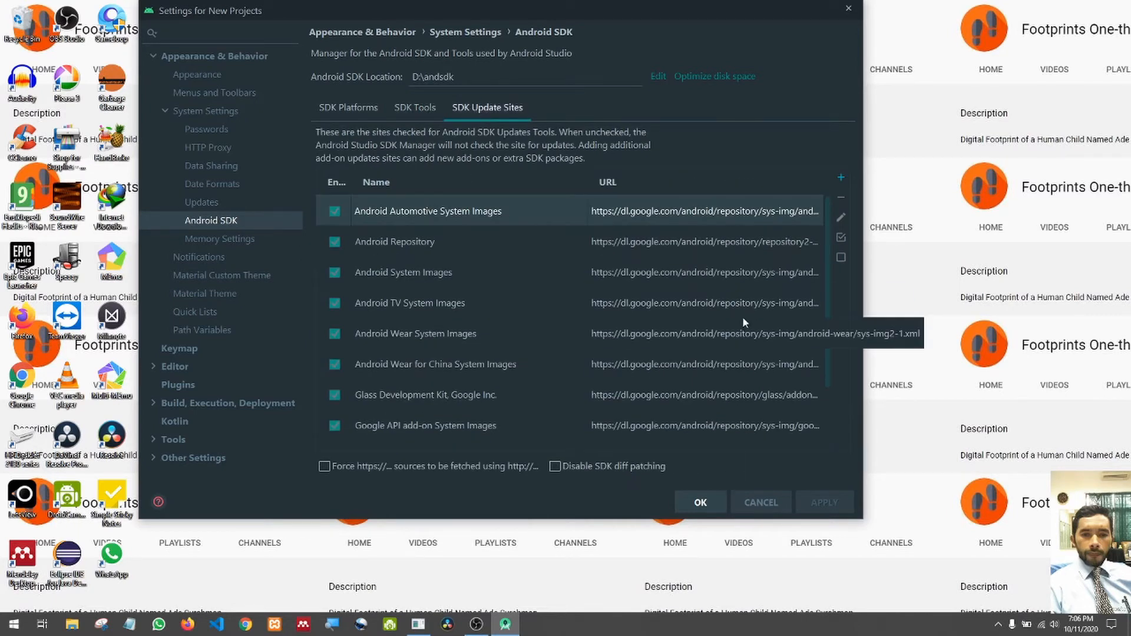
pyautogui.click(420, 109)
pyautogui.click(351, 110)
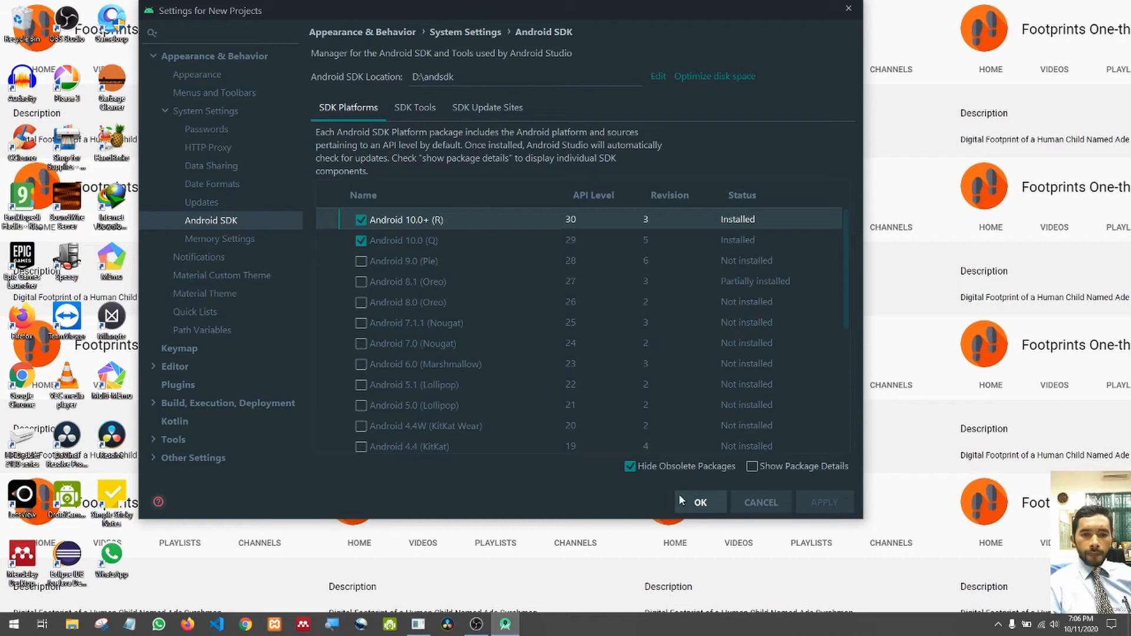
pyautogui.click(703, 506)
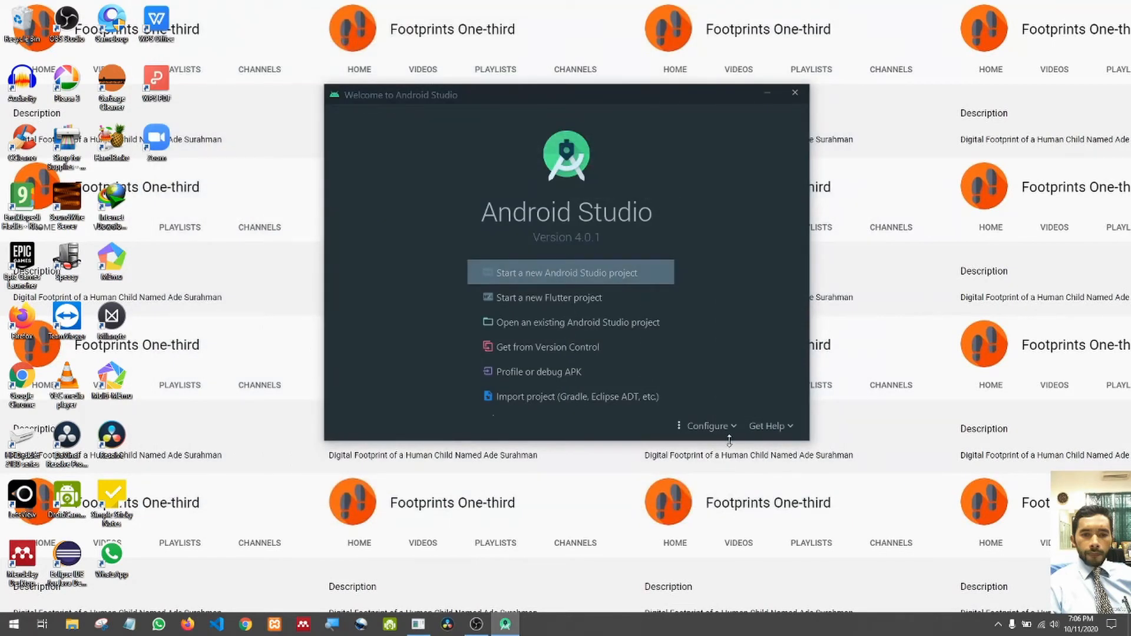
# Open the AVD Manager to list the virtual devices.
pyautogui.click(731, 427)
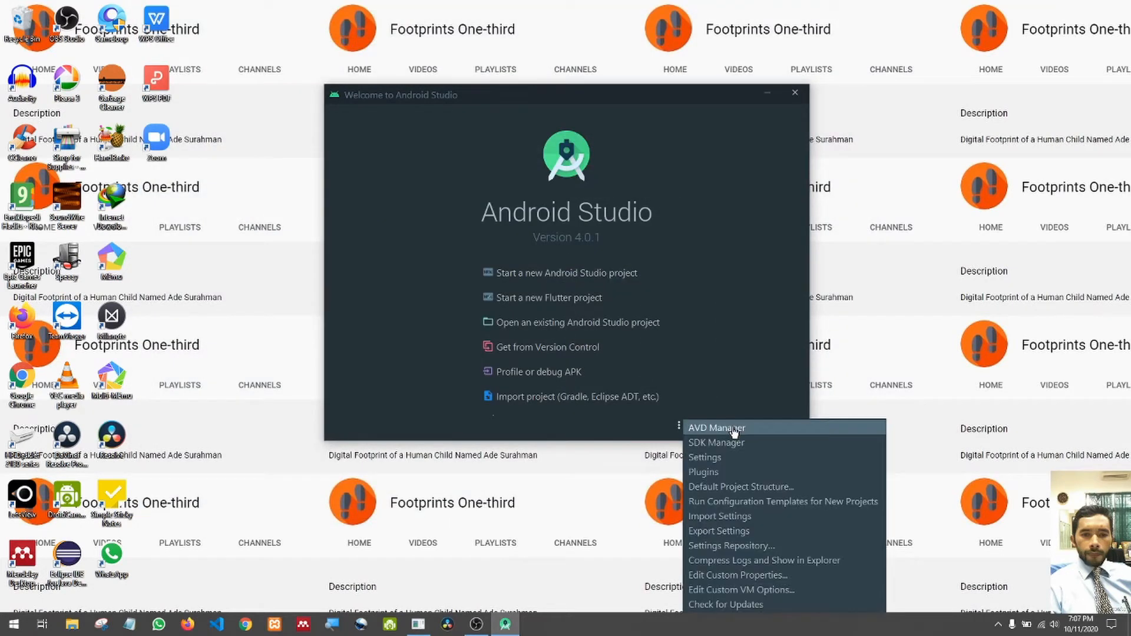
pyautogui.click(705, 427)
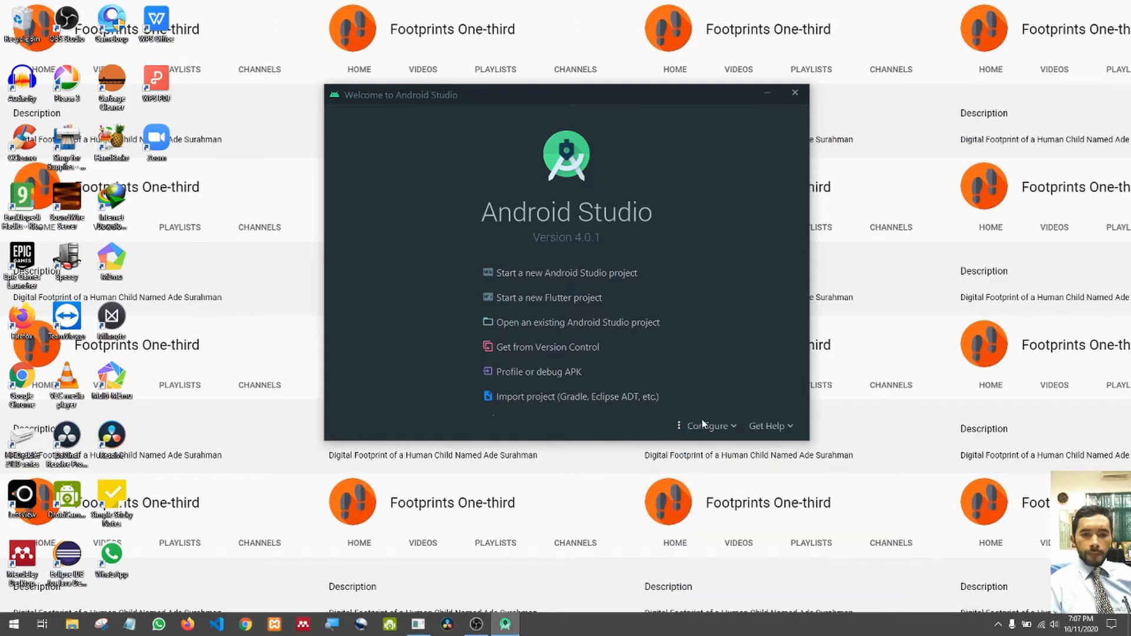
pyautogui.moveTo(777, 131); pyautogui.dragTo(558, 127)
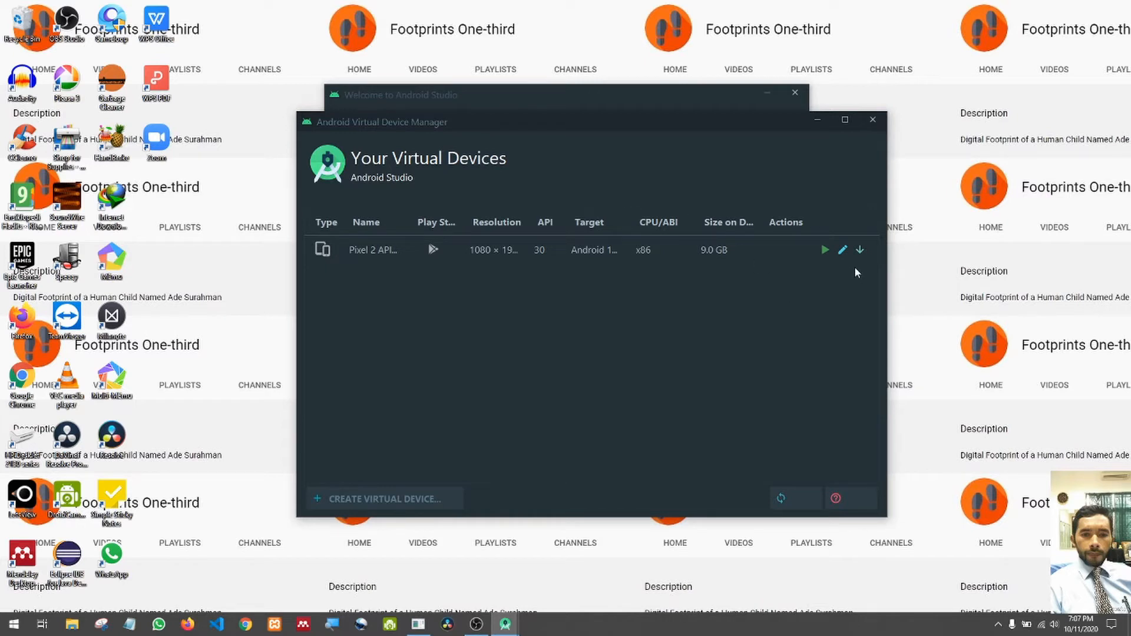
# Delete the existing Pixel 2 virtual device.
pyautogui.click(861, 251)
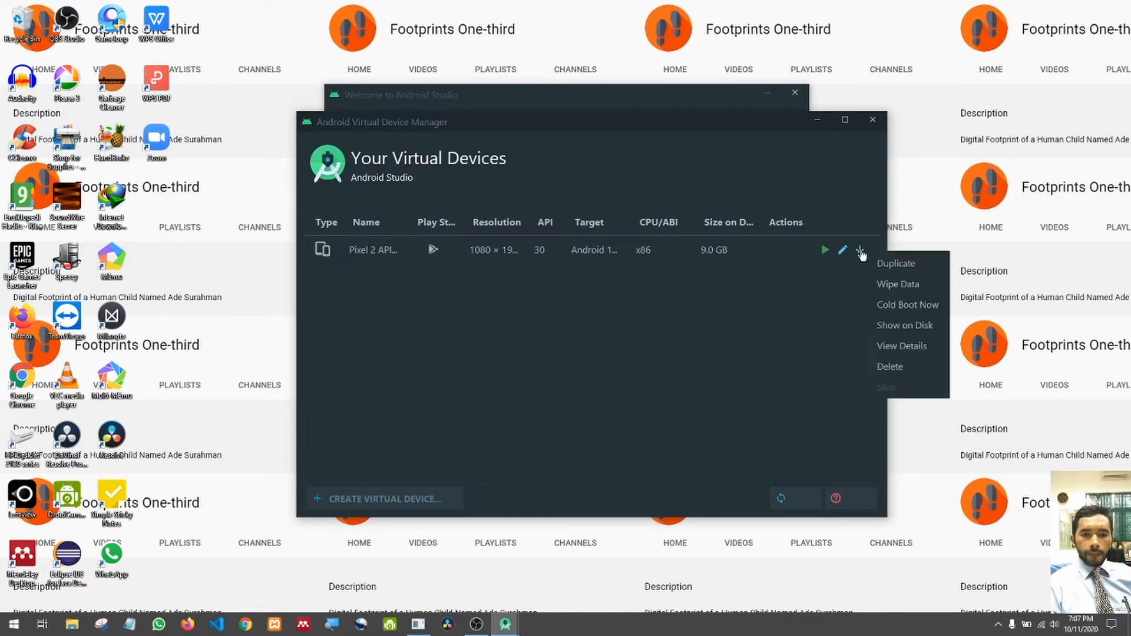
pyautogui.click(890, 361)
pyautogui.click(580, 338)
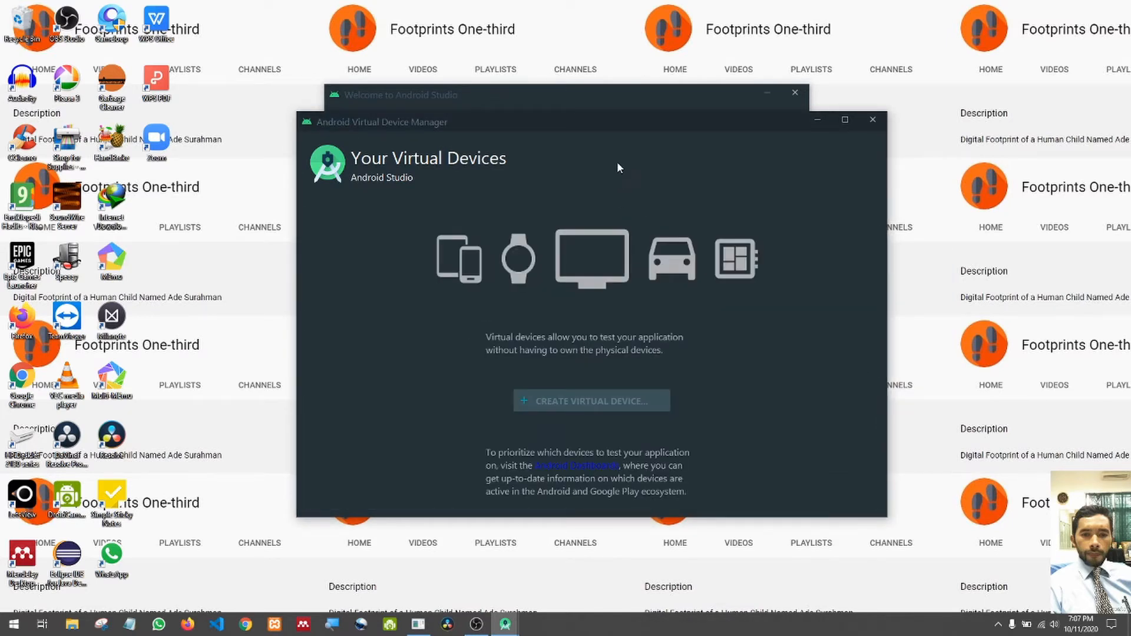
pyautogui.moveTo(622, 132); pyautogui.dragTo(741, 109)
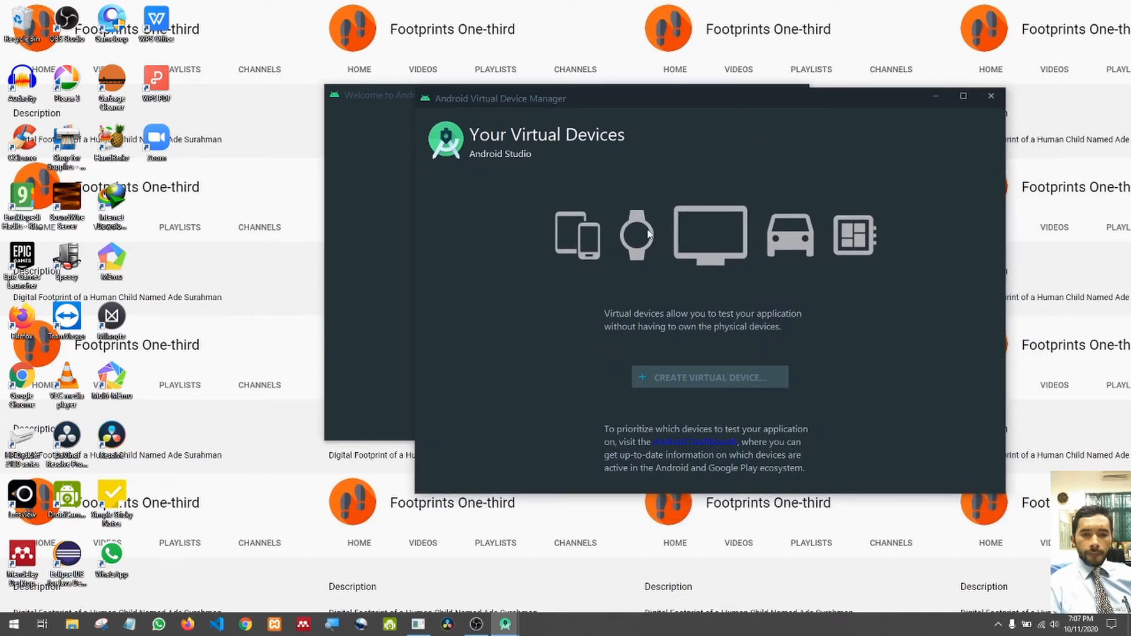
# Start creating a virtual device and look through the TV, Phone, Wear OS, Tablet and Automotive hardware definitions.
pyautogui.click(695, 380)
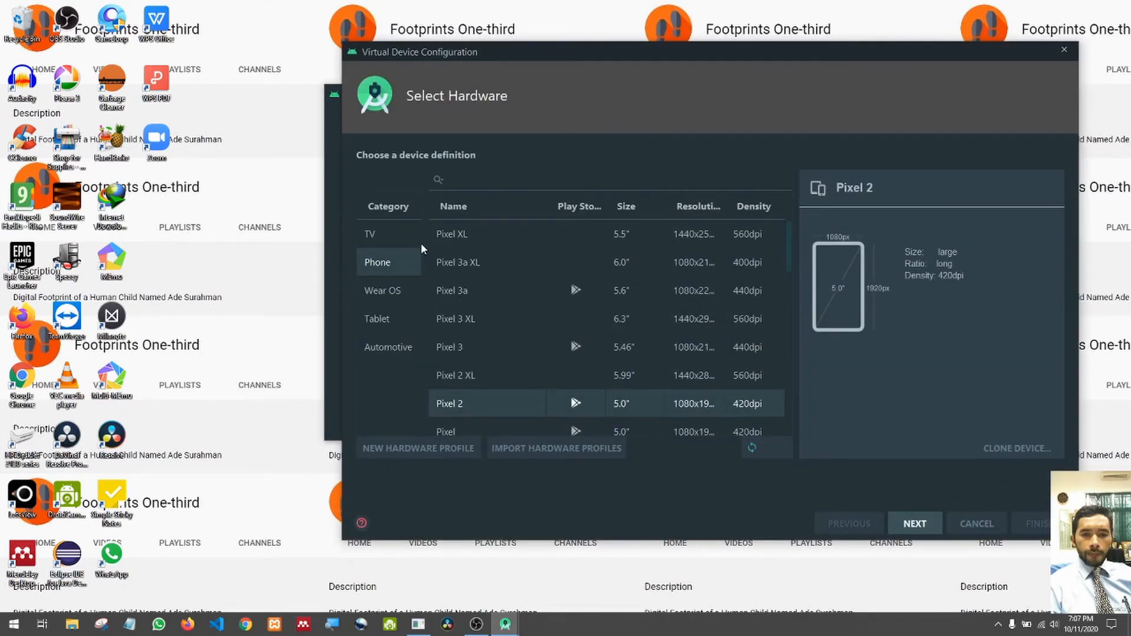
pyautogui.click(388, 235)
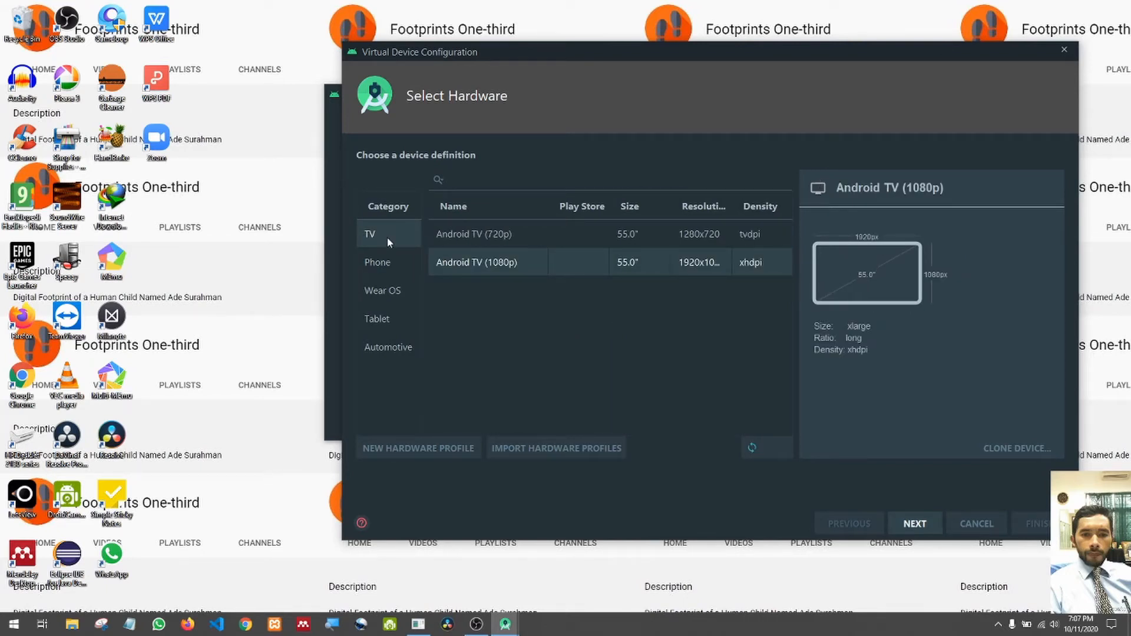
pyautogui.click(386, 264)
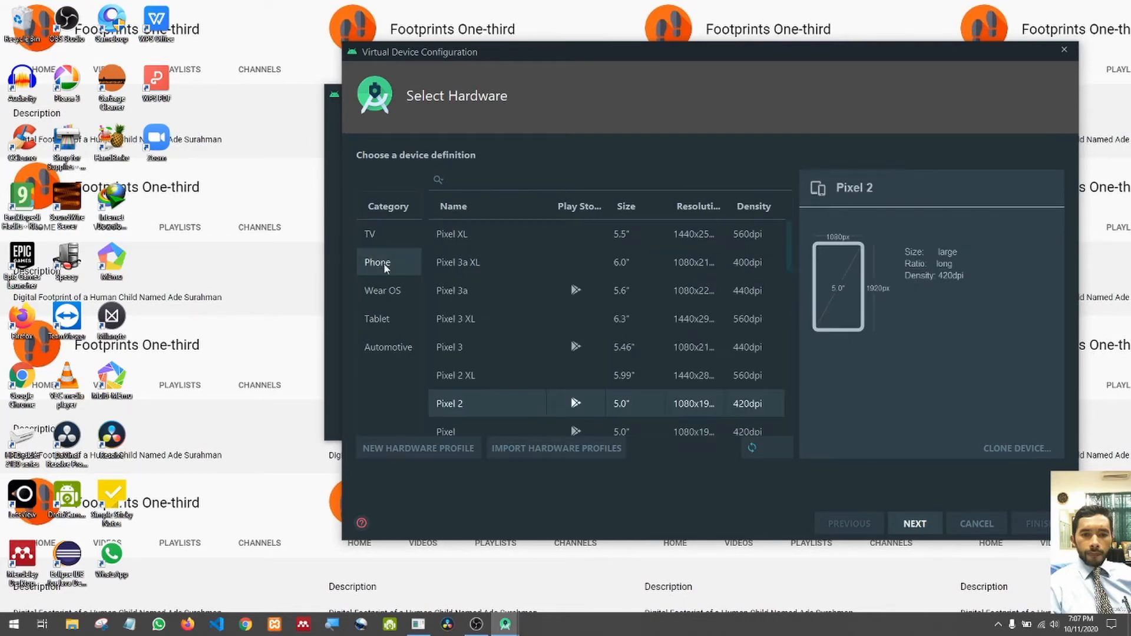
pyautogui.click(404, 299)
pyautogui.click(394, 319)
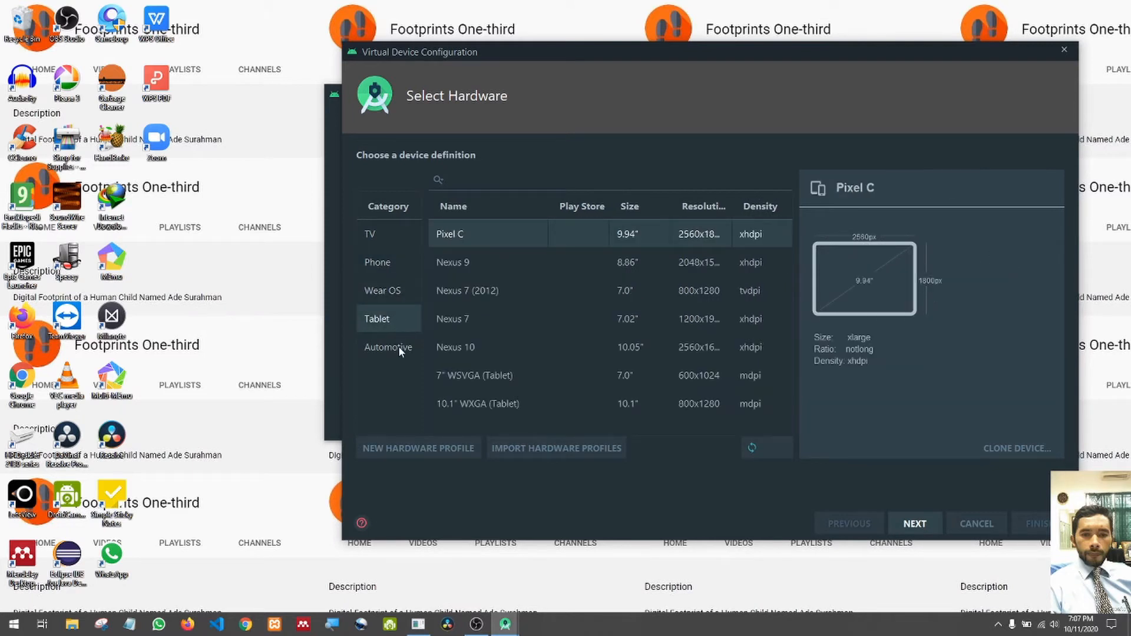
pyautogui.click(398, 348)
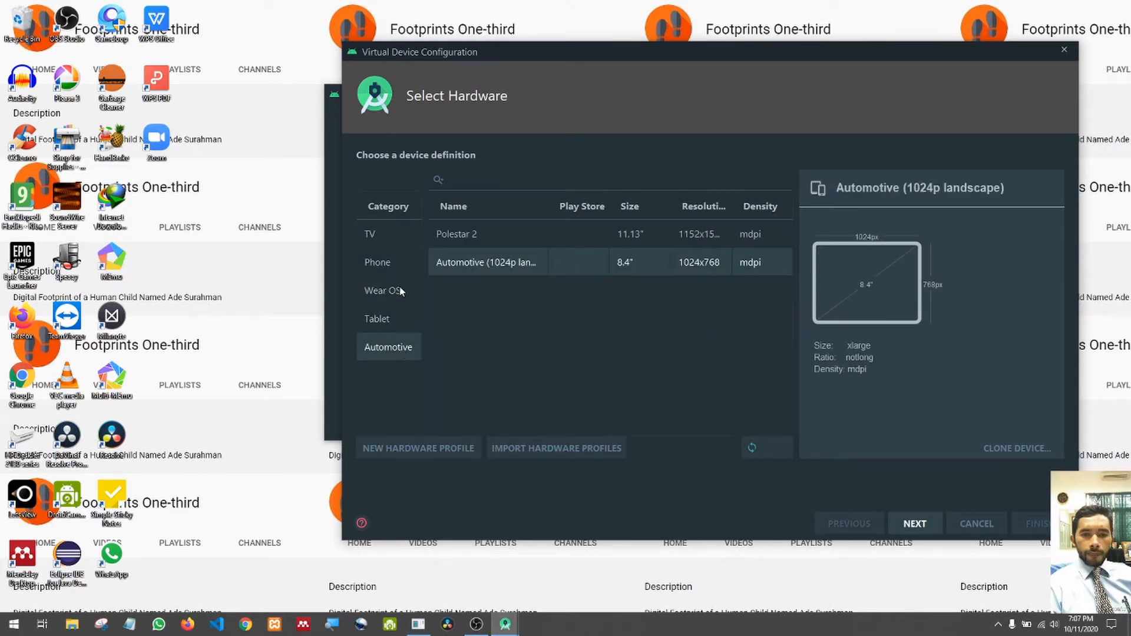
pyautogui.click(396, 263)
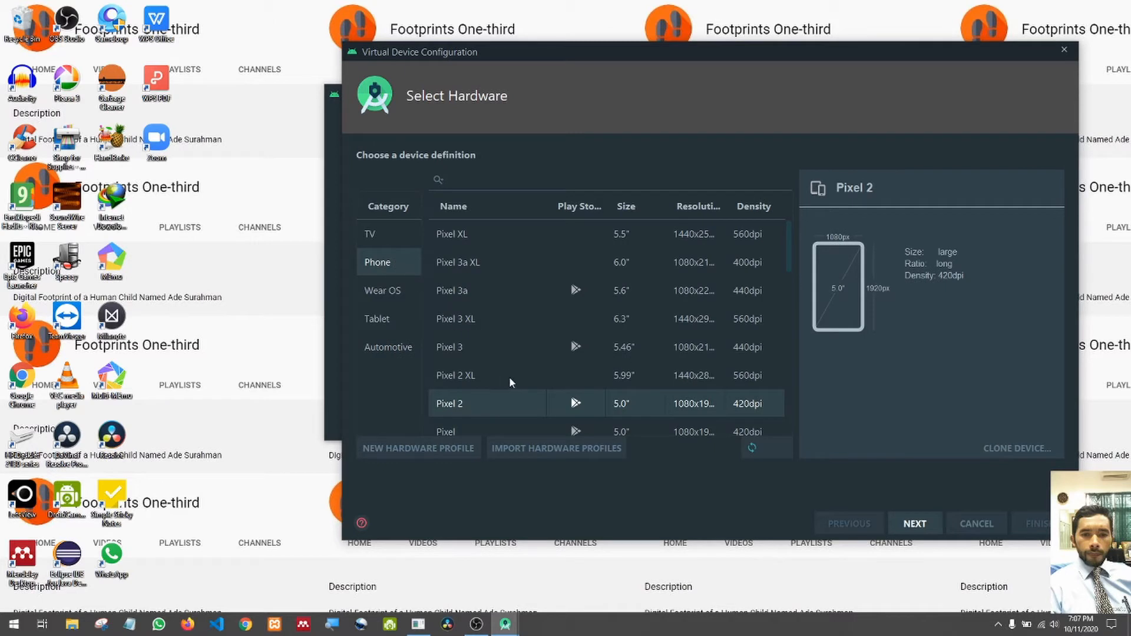
pyautogui.click(382, 319)
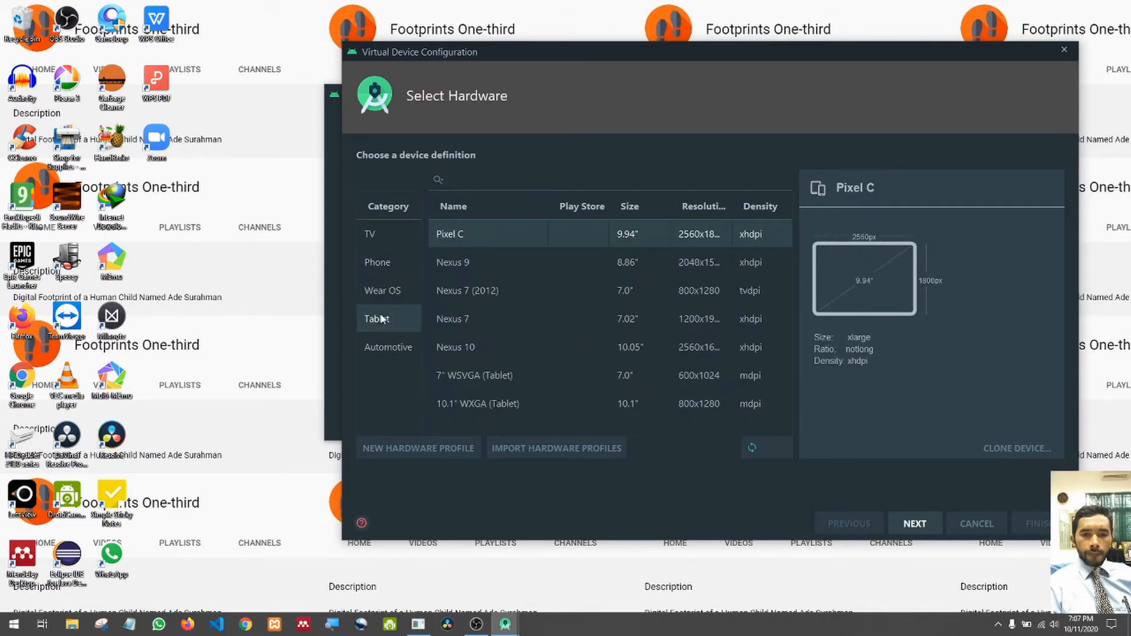
# Choose the Pixel 2 phone as the hardware definition and proceed to the system image selection.
pyautogui.click(391, 263)
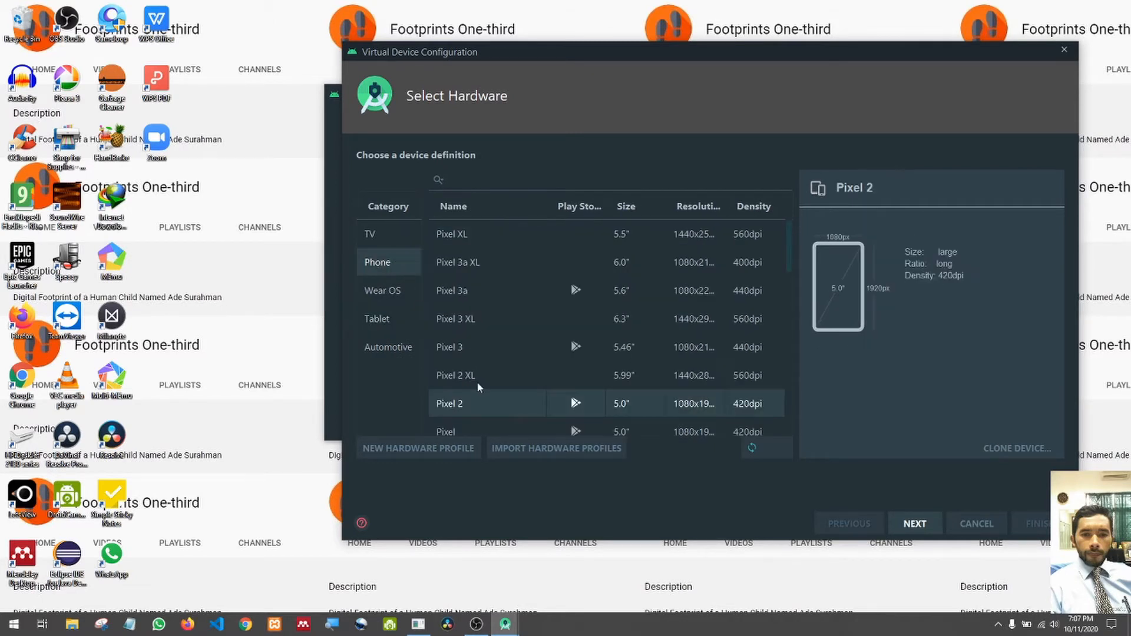
pyautogui.moveTo(789, 245)
pyautogui.mouseDown()
pyautogui.moveTo(766, 415)
pyautogui.moveTo(780, 239)
pyautogui.mouseUp()
pyautogui.moveTo(790, 254); pyautogui.dragTo(794, 242)
pyautogui.click(927, 523)
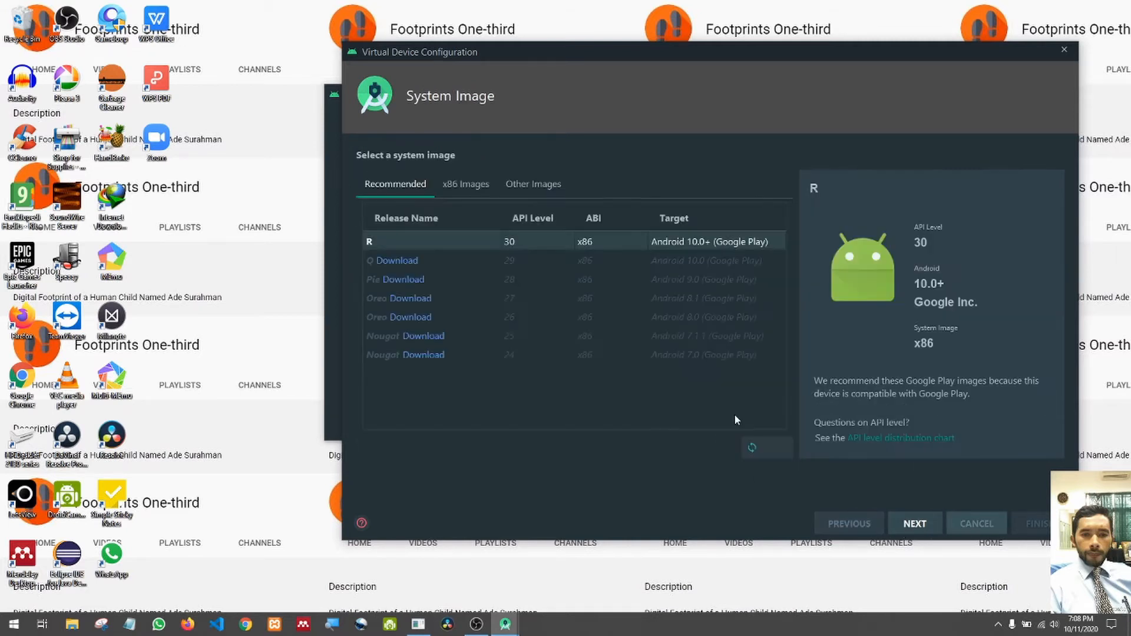
# Examine the recommended, x86 and other system images available for the virtual device.
pyautogui.click(439, 264)
pyautogui.click(448, 281)
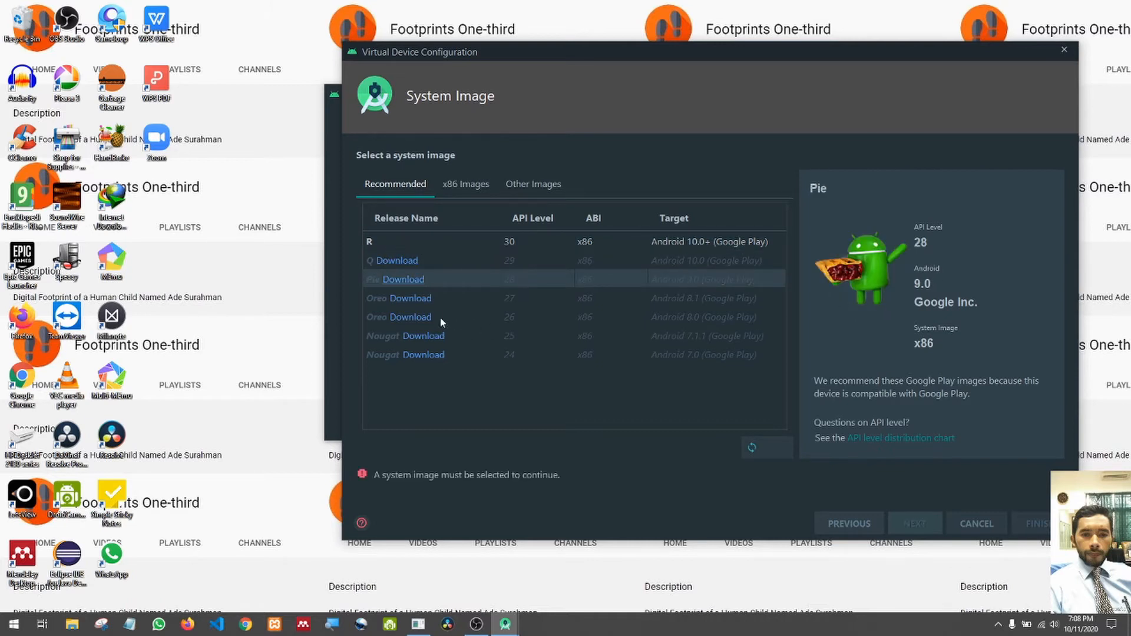
pyautogui.click(443, 302)
pyautogui.click(469, 187)
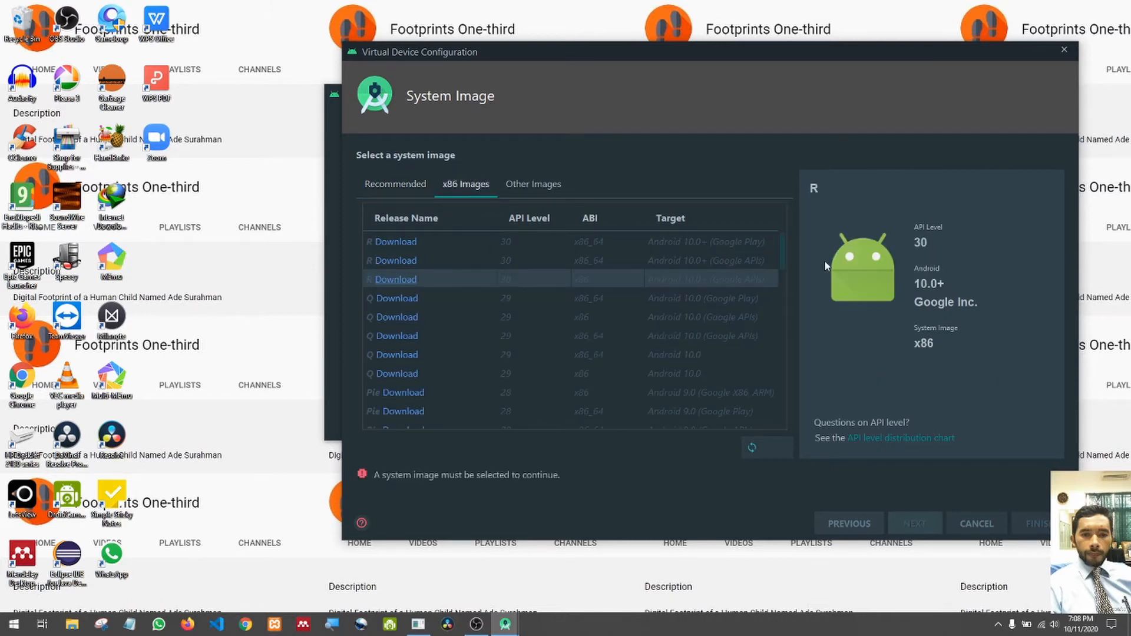
pyautogui.moveTo(782, 243); pyautogui.dragTo(744, 229)
pyautogui.click(533, 184)
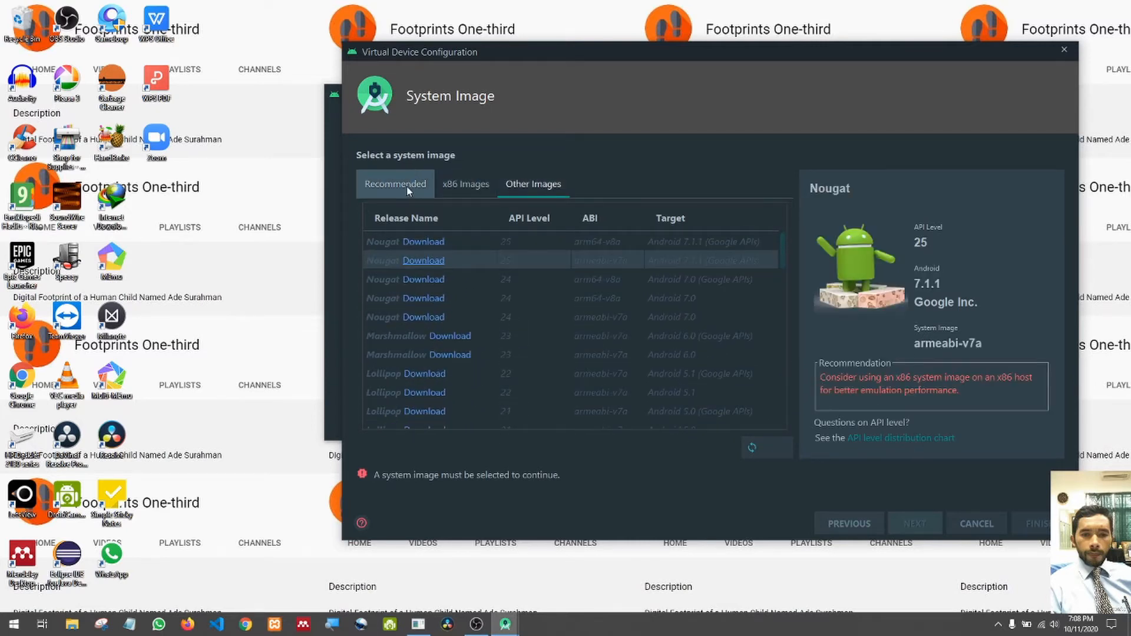
pyautogui.click(390, 185)
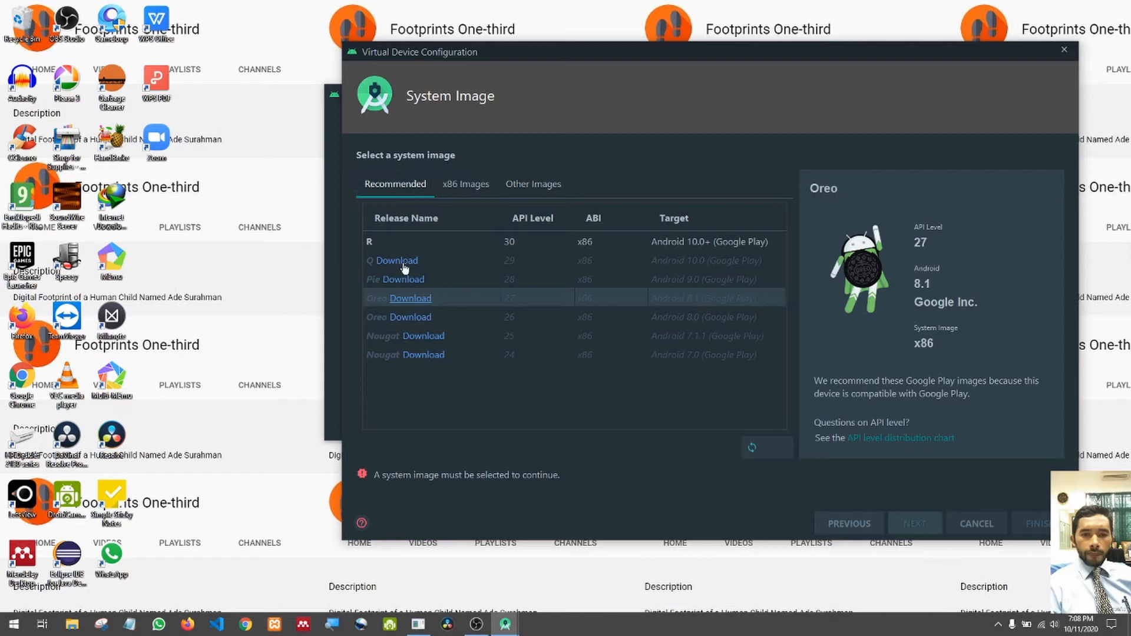
# Choose the R system image (API 30, x86), proceed to the configuration, and keep Portrait as the startup orientation after trying Landscape.
pyautogui.click(385, 244)
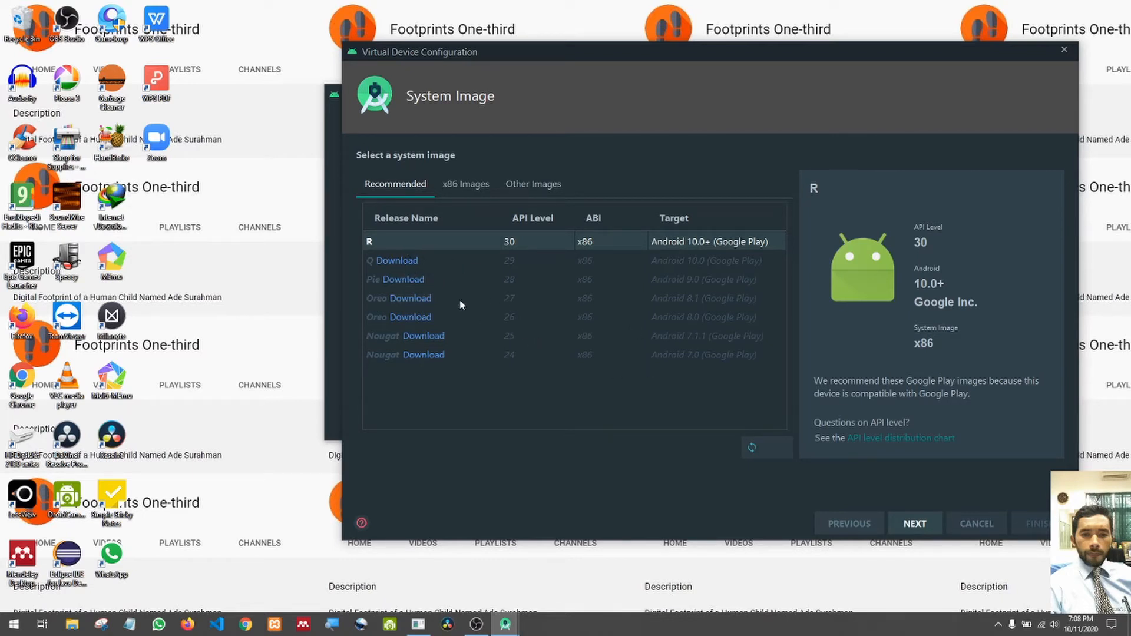
pyautogui.click(925, 520)
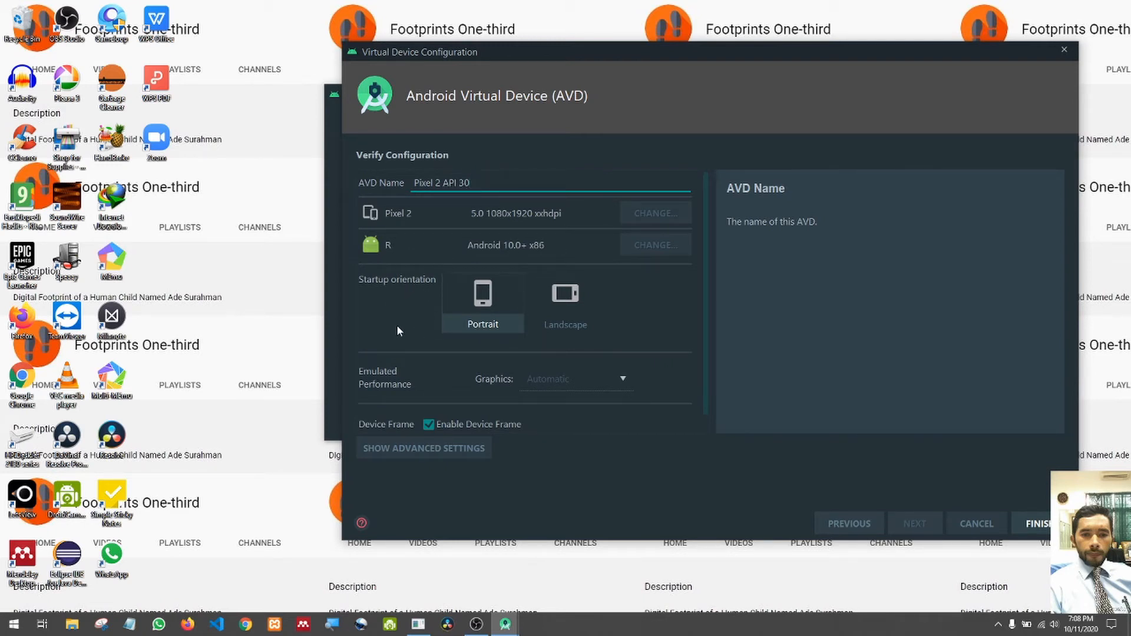
pyautogui.click(470, 315)
pyautogui.click(554, 319)
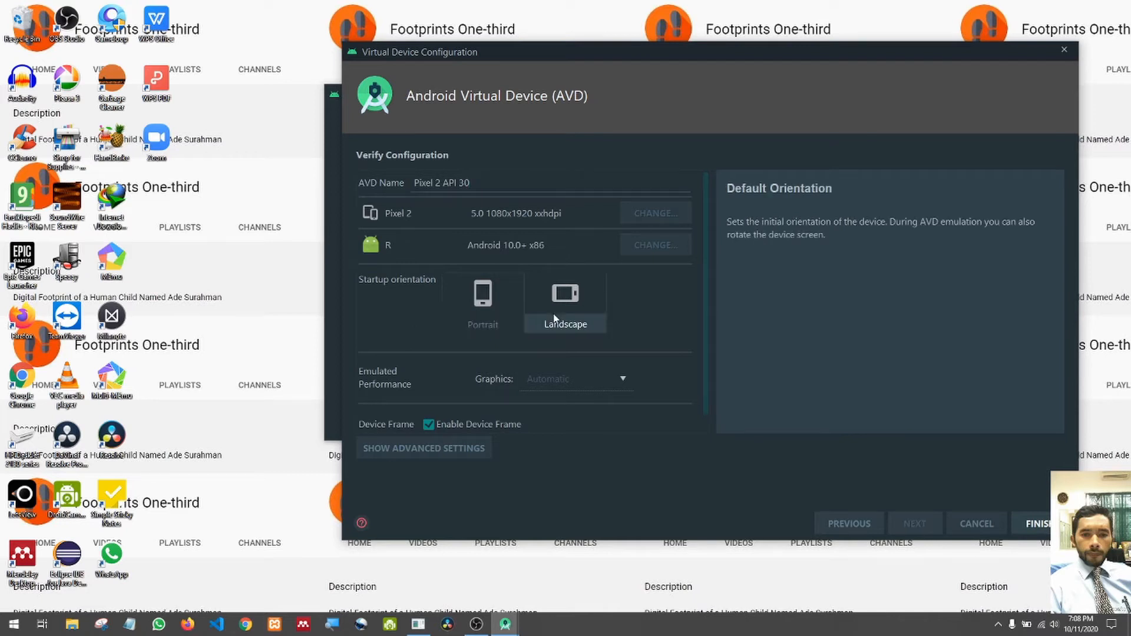
pyautogui.click(497, 313)
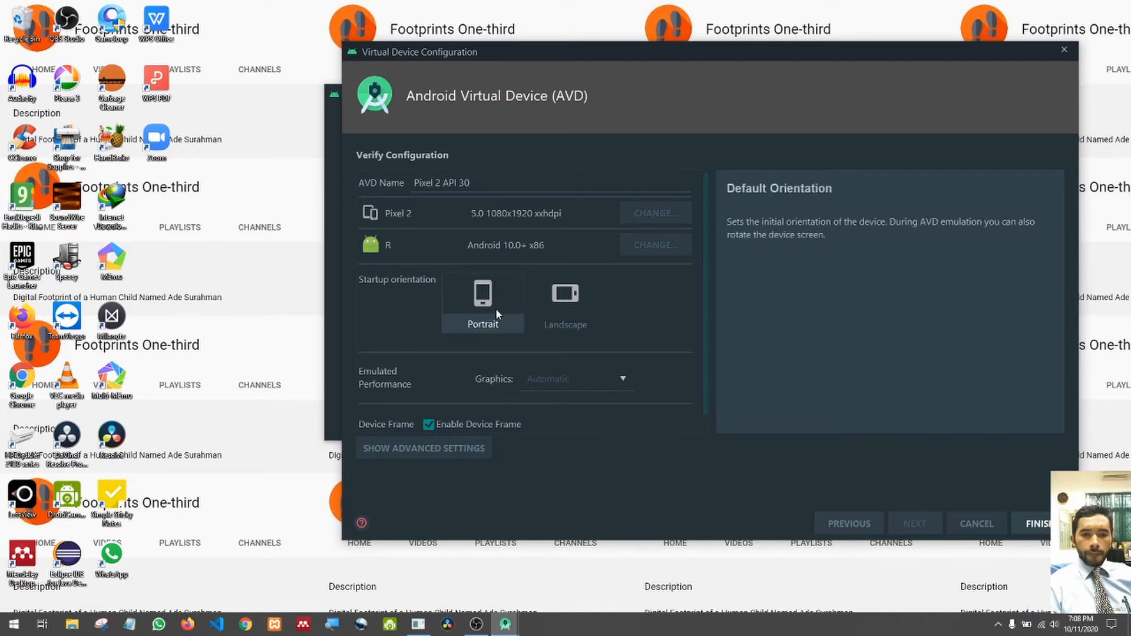
# Review the advanced memory, storage, device frame and keyboard settings, and finish creating the Pixel 2 API 30 virtual device.
pyautogui.click(443, 449)
pyautogui.moveTo(740, 200); pyautogui.dragTo(743, 371)
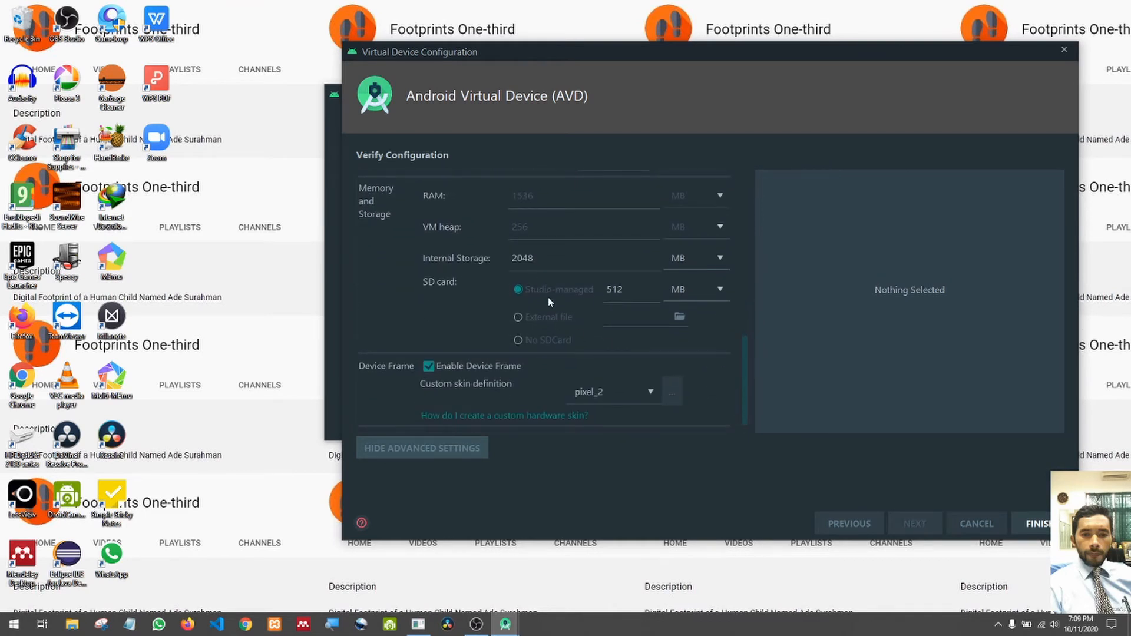
pyautogui.moveTo(743, 351); pyautogui.dragTo(743, 369)
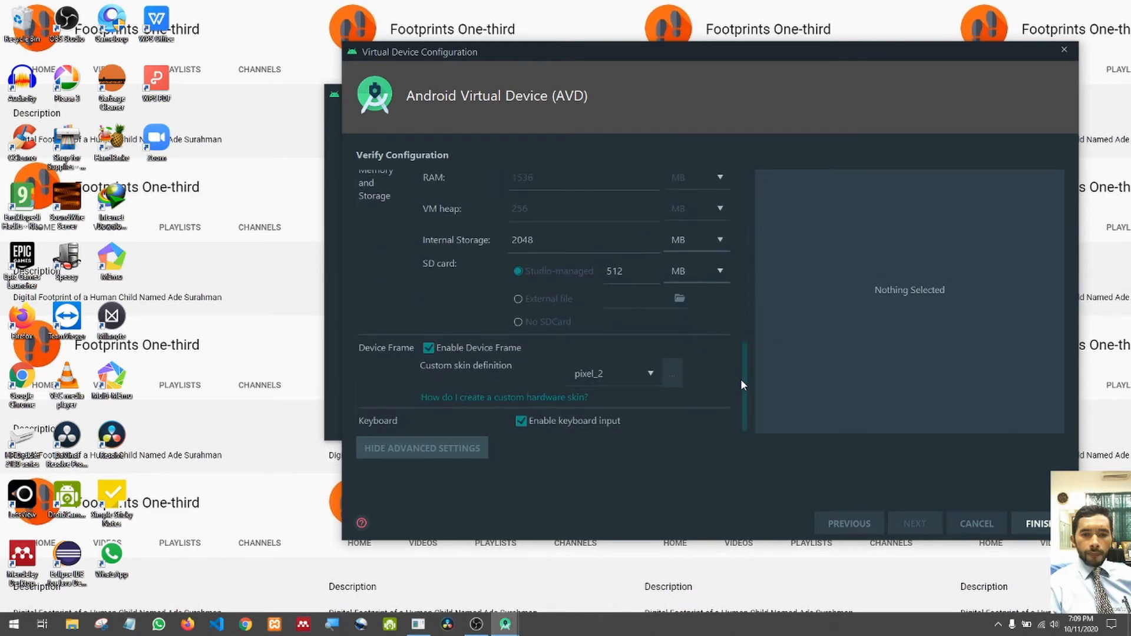
pyautogui.click(453, 449)
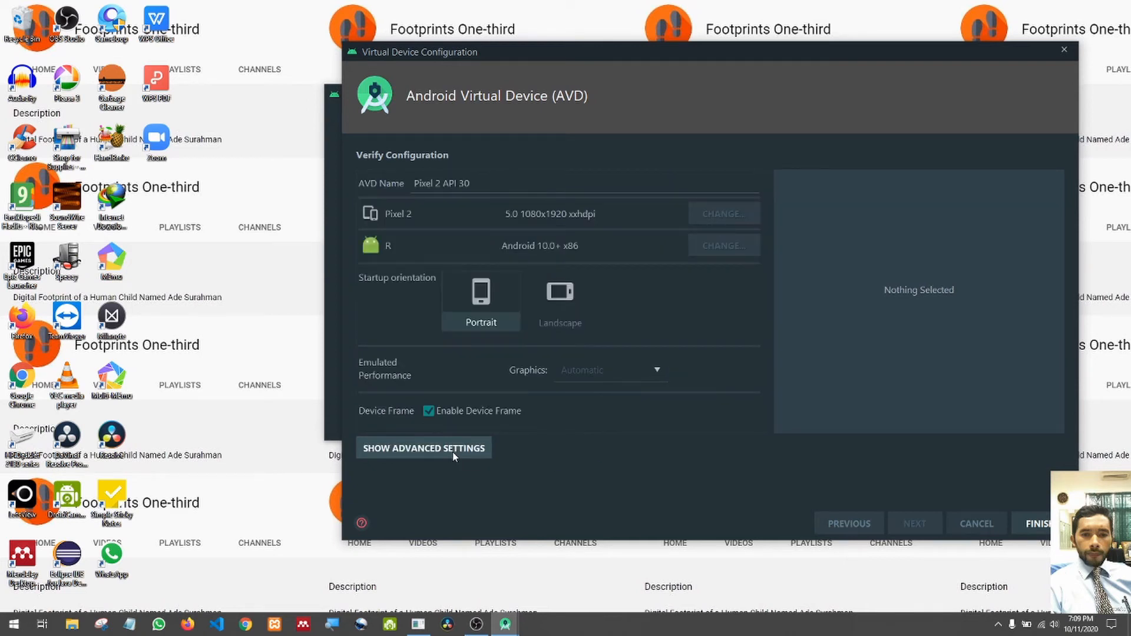
pyautogui.click(452, 449)
pyautogui.moveTo(774, 214); pyautogui.dragTo(778, 396)
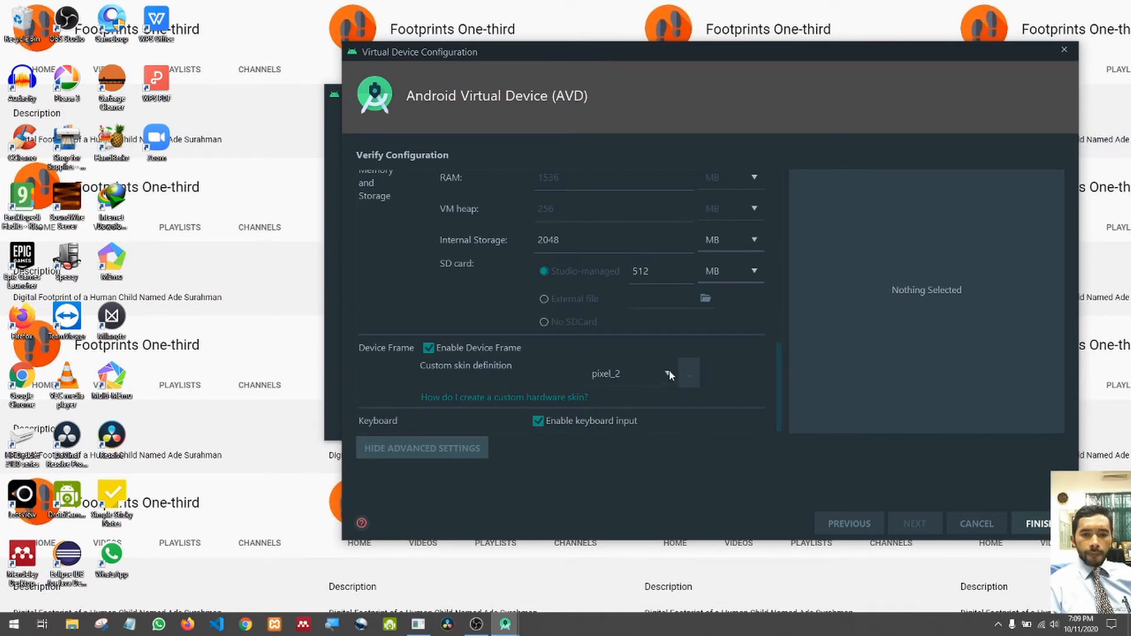
pyautogui.click(427, 451)
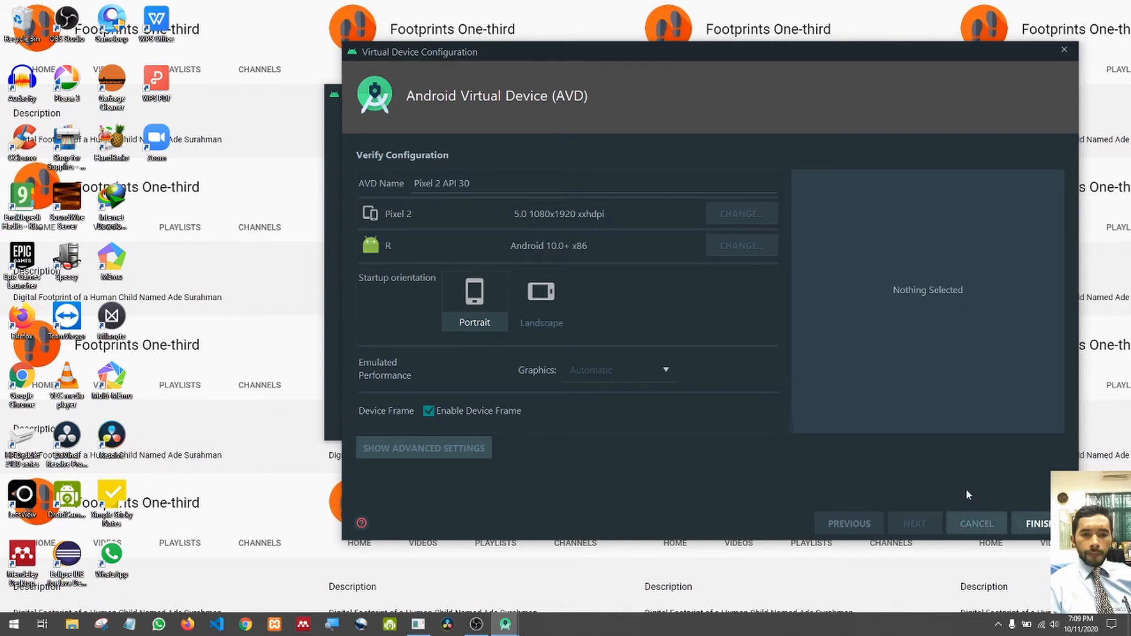
pyautogui.click(1036, 524)
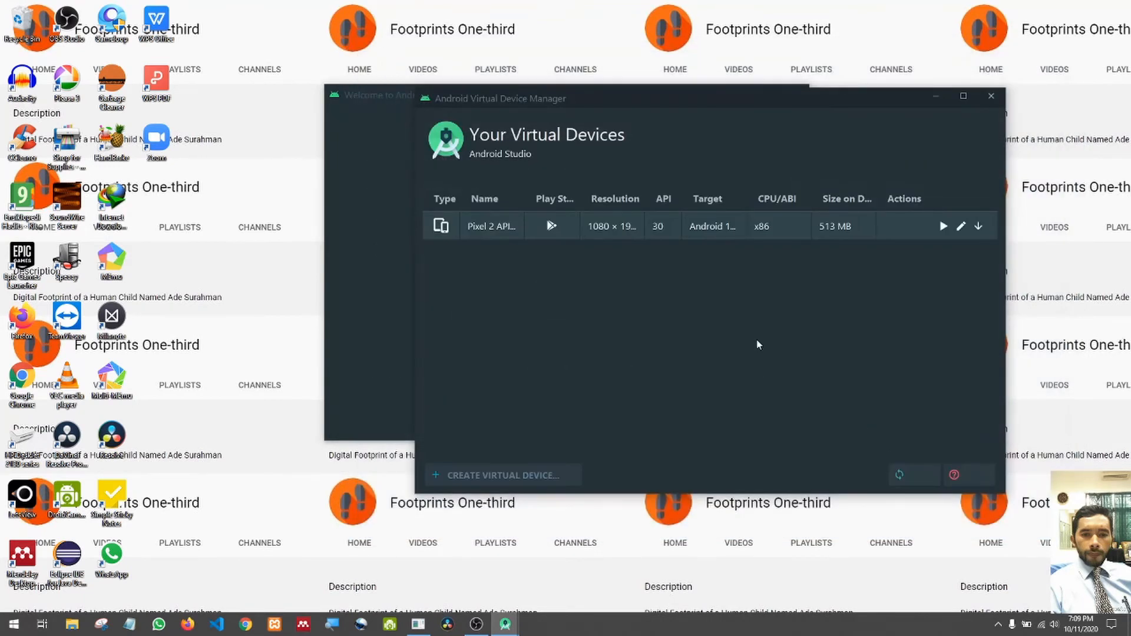
# Examine the Pixel 2 API 30 entry's full details in an enlarged device list and the additional actions available for it.
pyautogui.moveTo(754, 100); pyautogui.dragTo(611, 140)
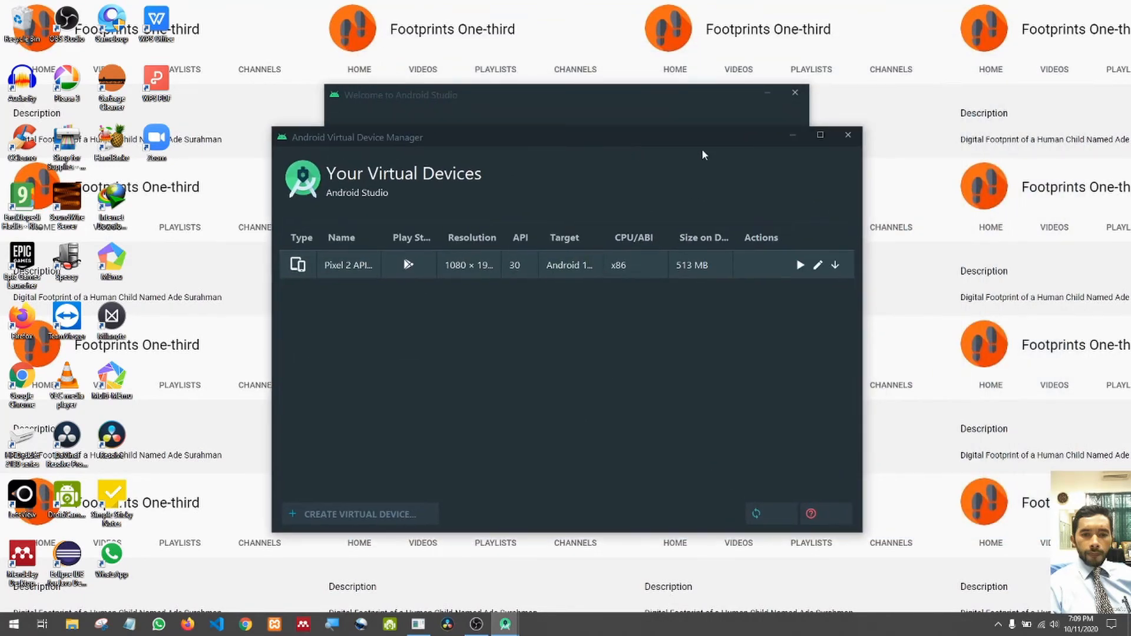
pyautogui.click(820, 135)
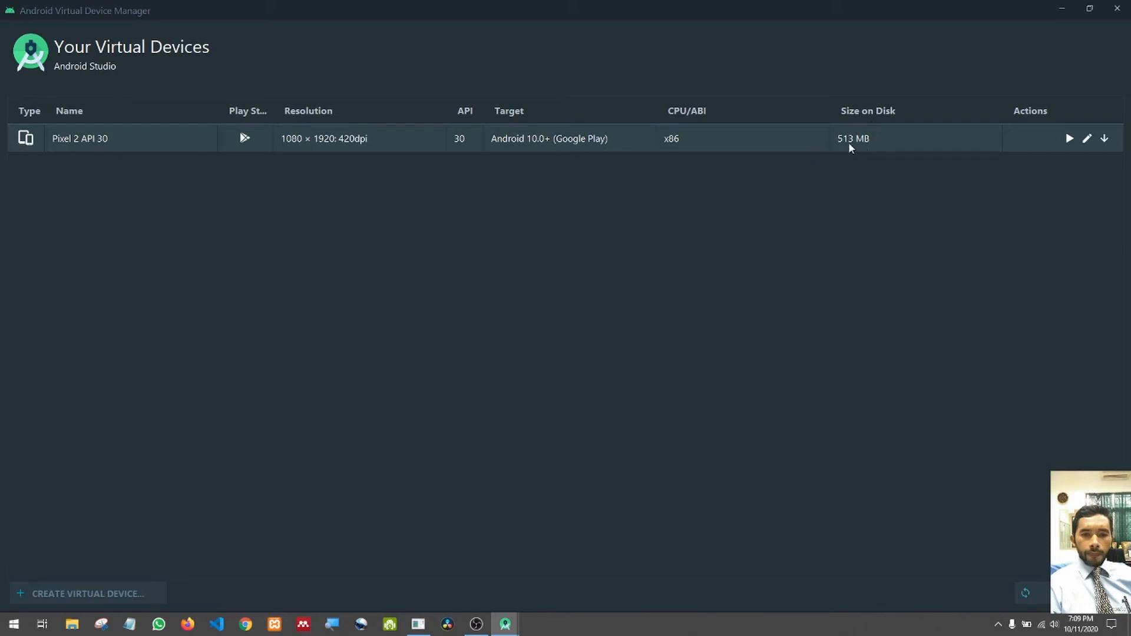
pyautogui.click(1097, 11)
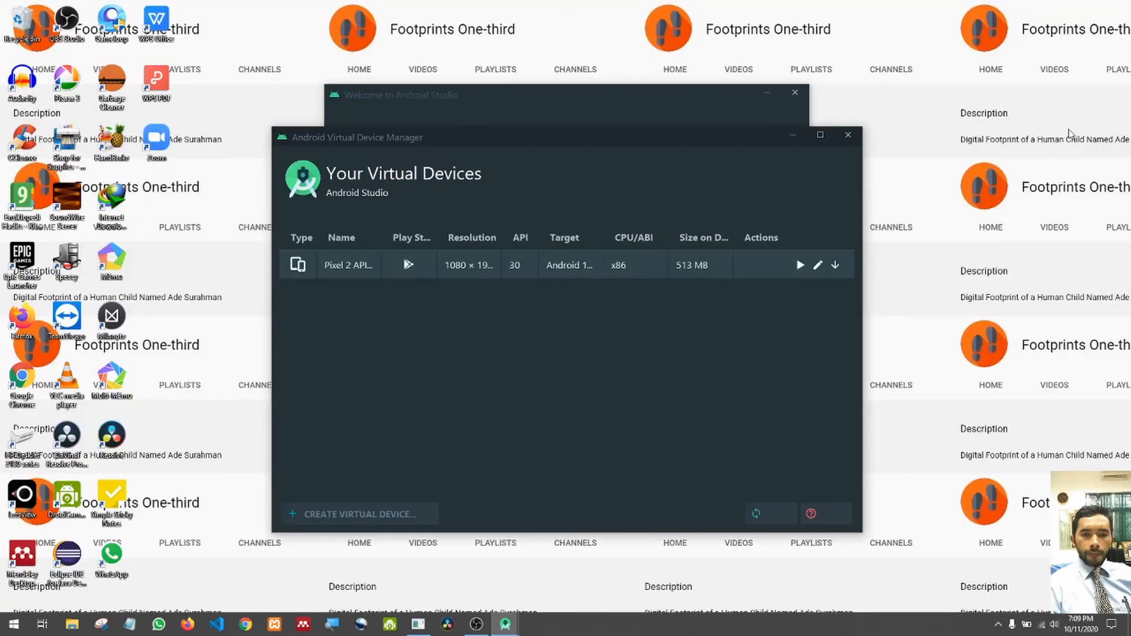
pyautogui.click(836, 266)
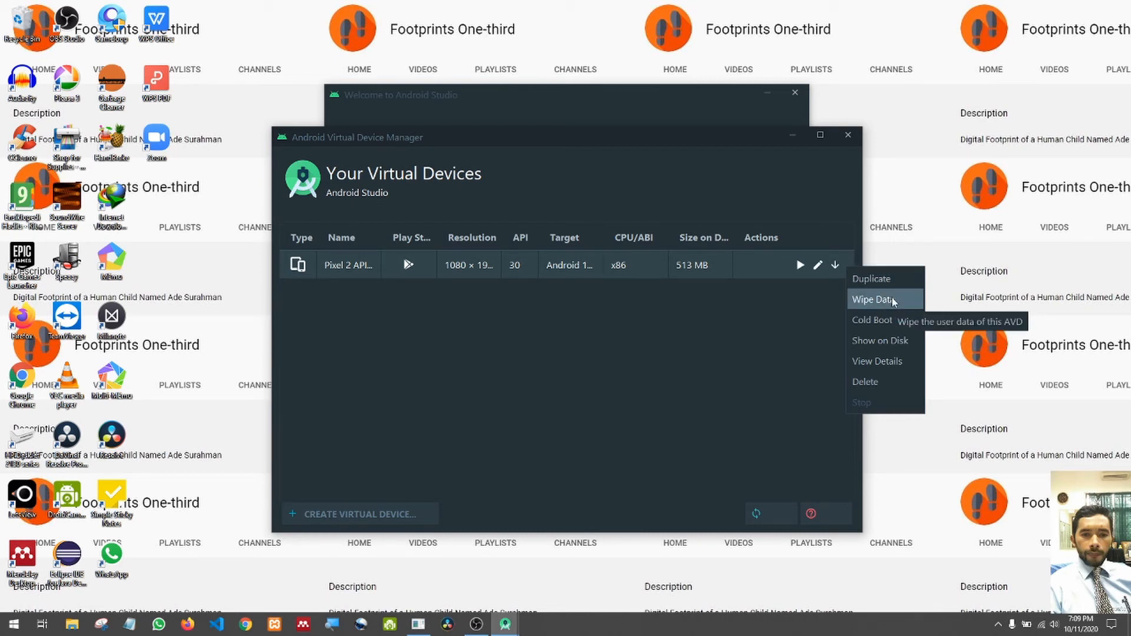
pyautogui.click(782, 284)
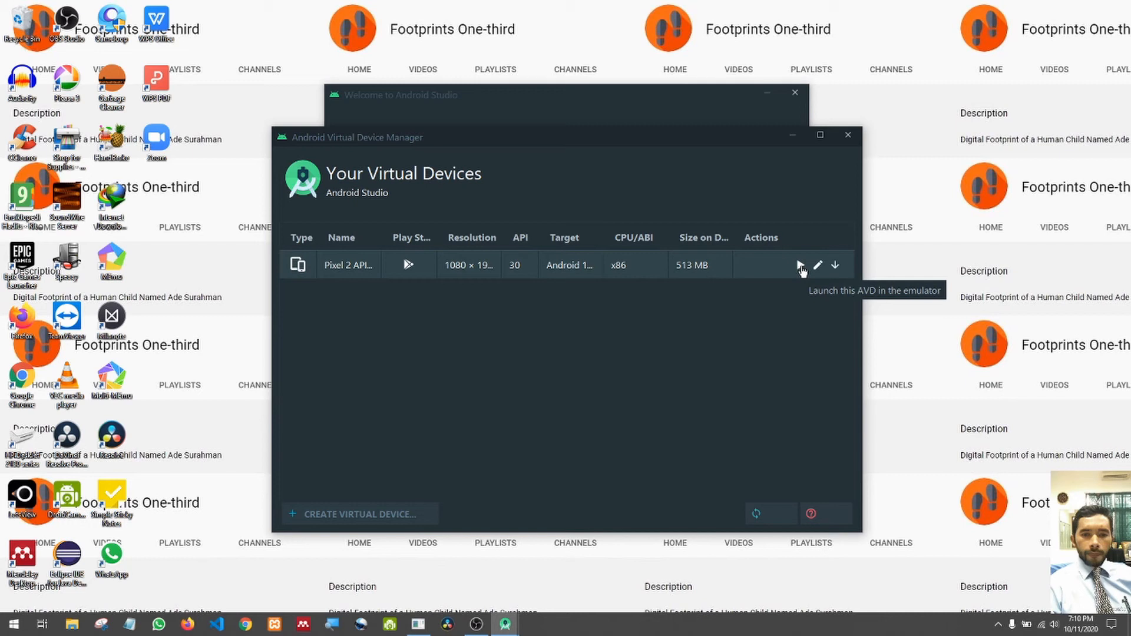
# Launch the Pixel 2 API 30 device in the emulator and place the emulator and Virtual Device Manager windows side by side.
pyautogui.click(800, 266)
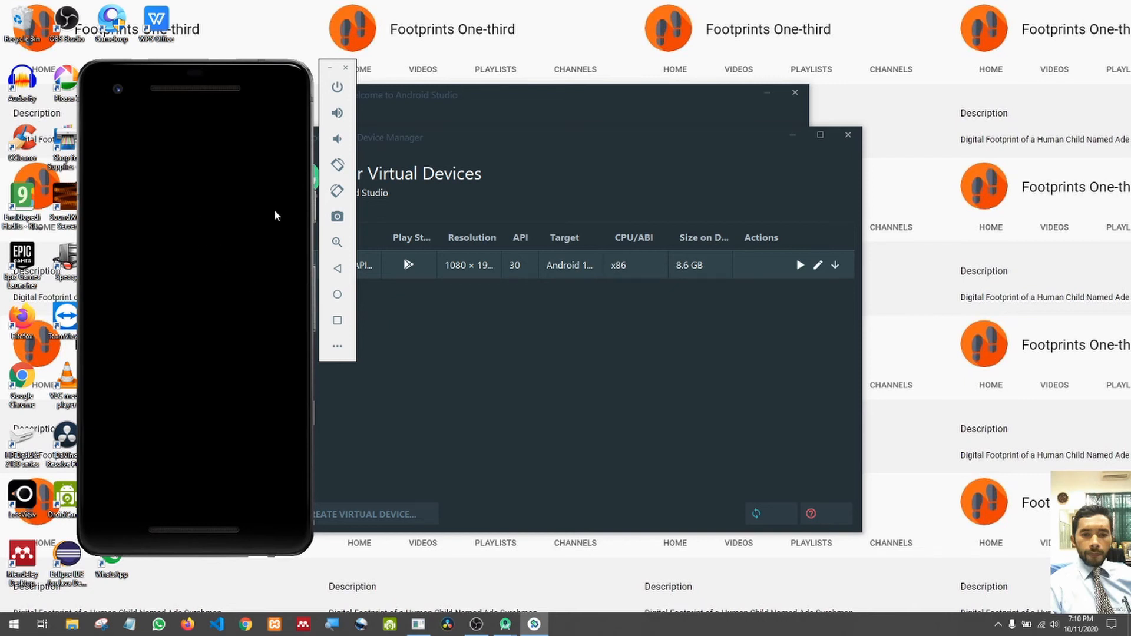
pyautogui.moveTo(472, 140); pyautogui.dragTo(681, 151)
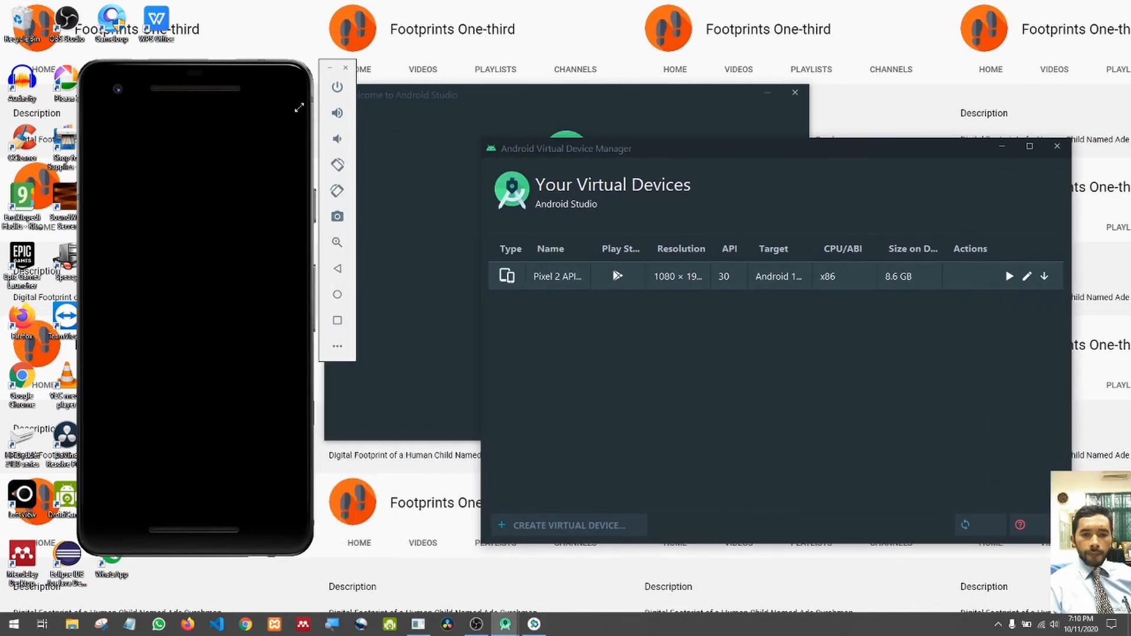
pyautogui.moveTo(211, 79); pyautogui.dragTo(317, 82)
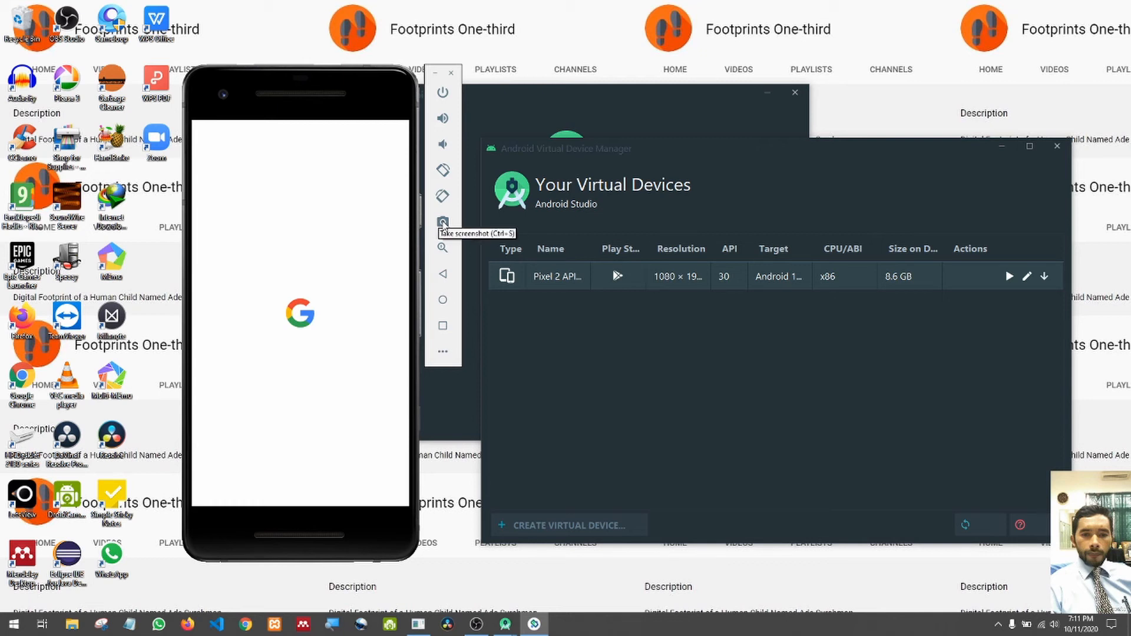
# Switch to the Snipping Tool, capture the Google boot logo on the emulator screen, and close the capture.
pyautogui.click(101, 630)
pyautogui.click(62, 471)
pyautogui.moveTo(204, 206); pyautogui.dragTo(375, 407)
pyautogui.click(454, 103)
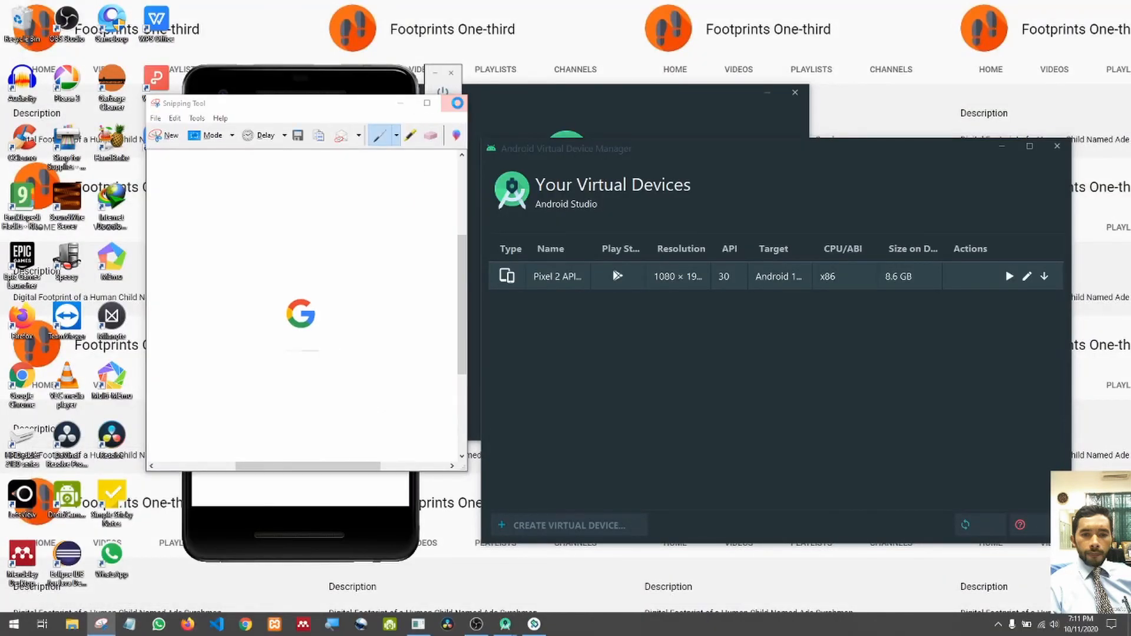
# Look through the installed apps in the emulated phone's app drawer and return to the home screen.
pyautogui.click(357, 295)
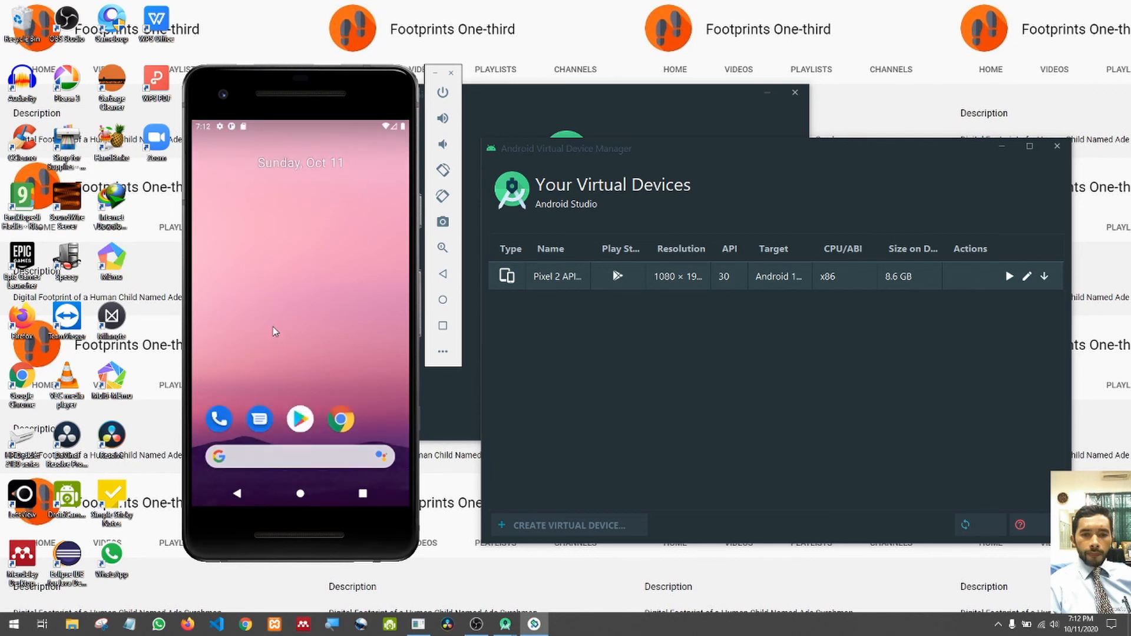
pyautogui.moveTo(296, 291); pyautogui.dragTo(298, 194)
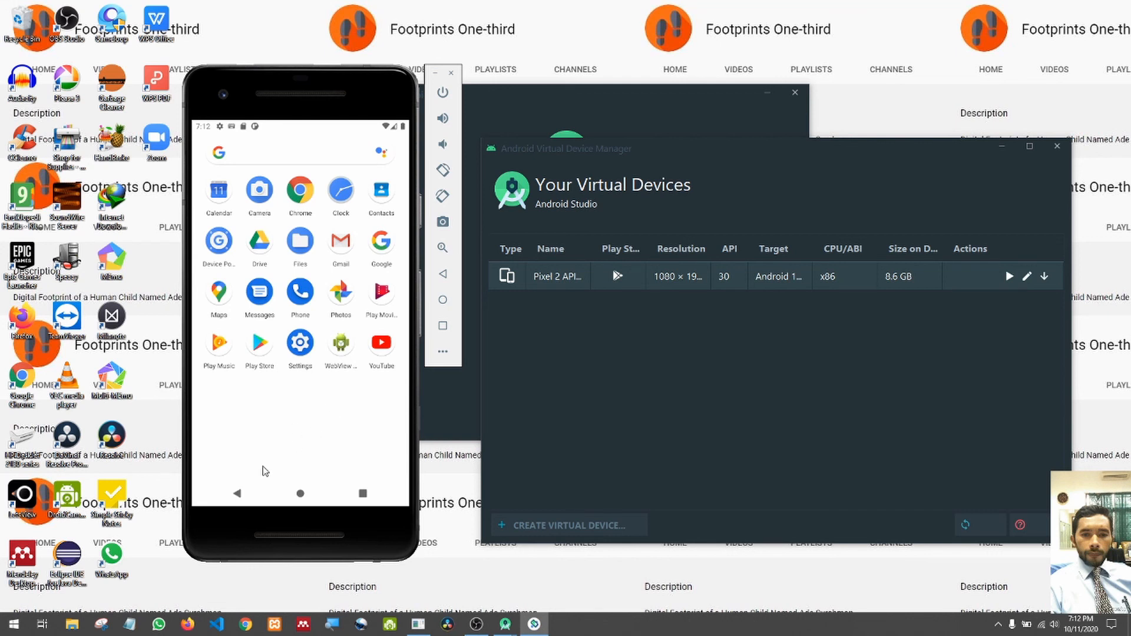
pyautogui.click(239, 495)
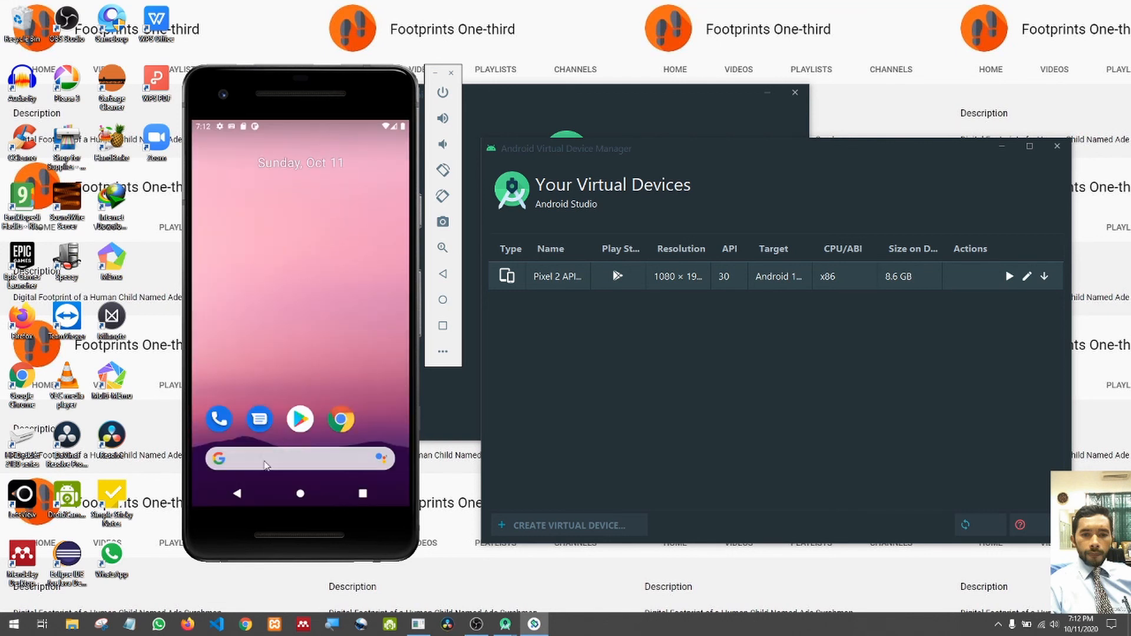
pyautogui.moveTo(314, 372); pyautogui.dragTo(310, 287)
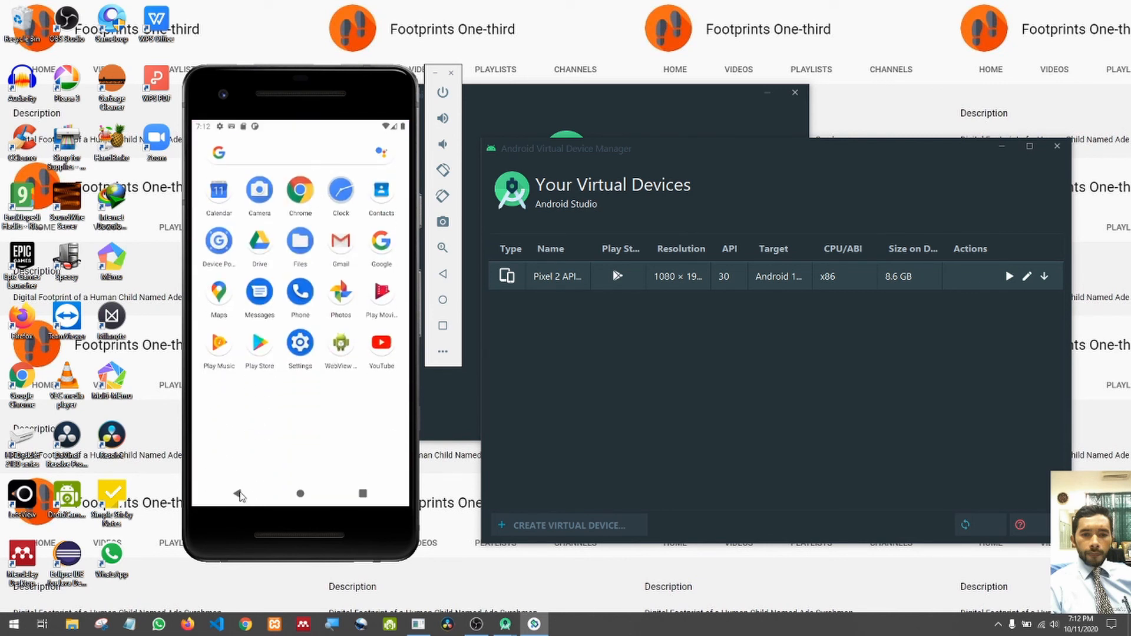
pyautogui.click(238, 493)
# Arrange the emulator, Android Studio welcome and Virtual Device Manager windows, keeping the device manager in front beside the emulated phone.
pyautogui.moveTo(309, 90)
pyautogui.mouseDown()
pyautogui.moveTo(302, 80)
pyautogui.moveTo(323, 88)
pyautogui.mouseUp()
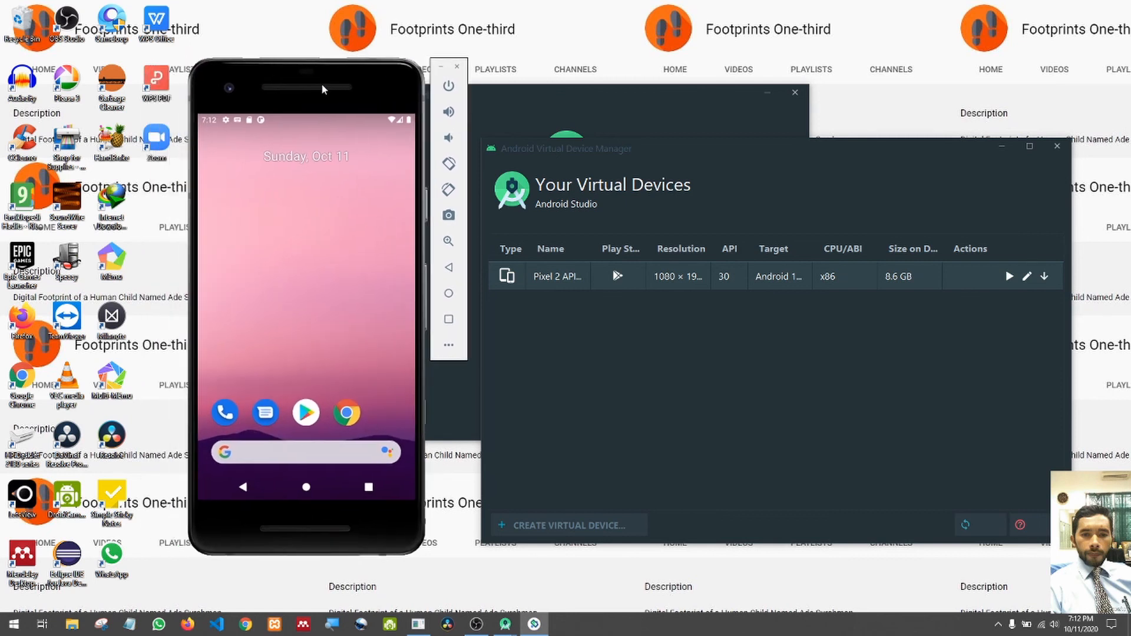
pyautogui.click(636, 93)
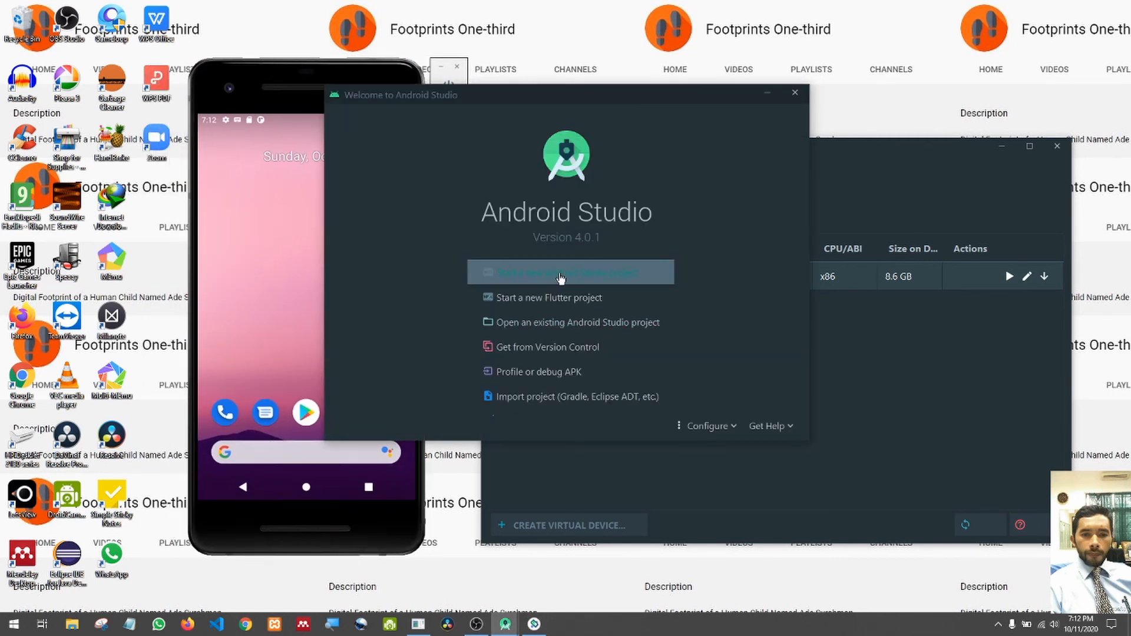
pyautogui.moveTo(506, 95); pyautogui.dragTo(618, 86)
pyautogui.click(956, 169)
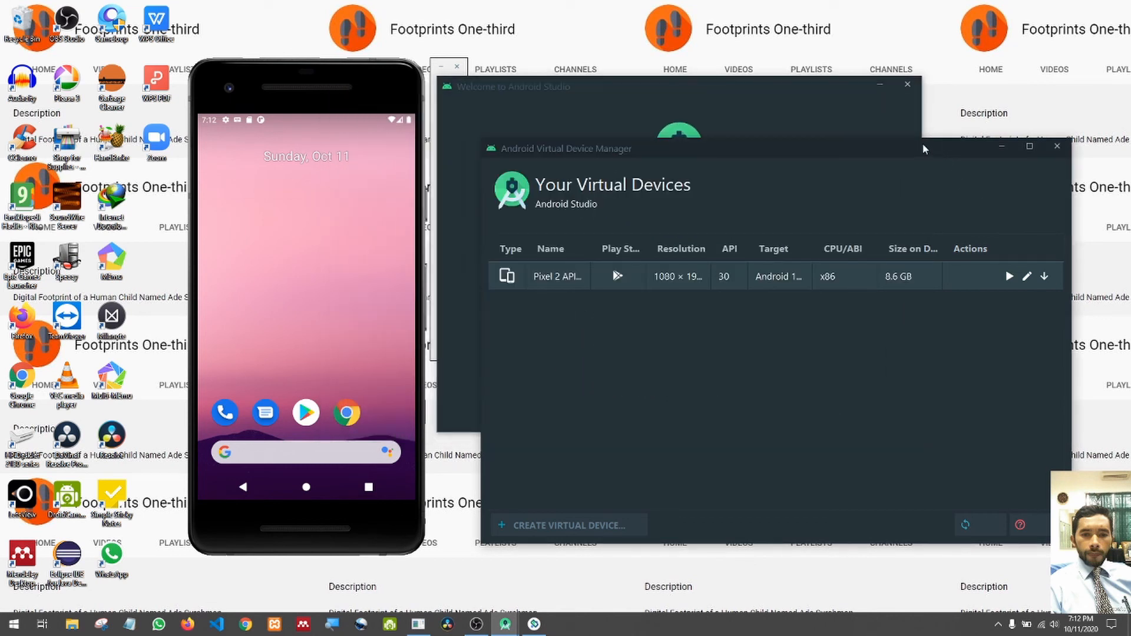
pyautogui.moveTo(927, 149); pyautogui.dragTo(901, 112)
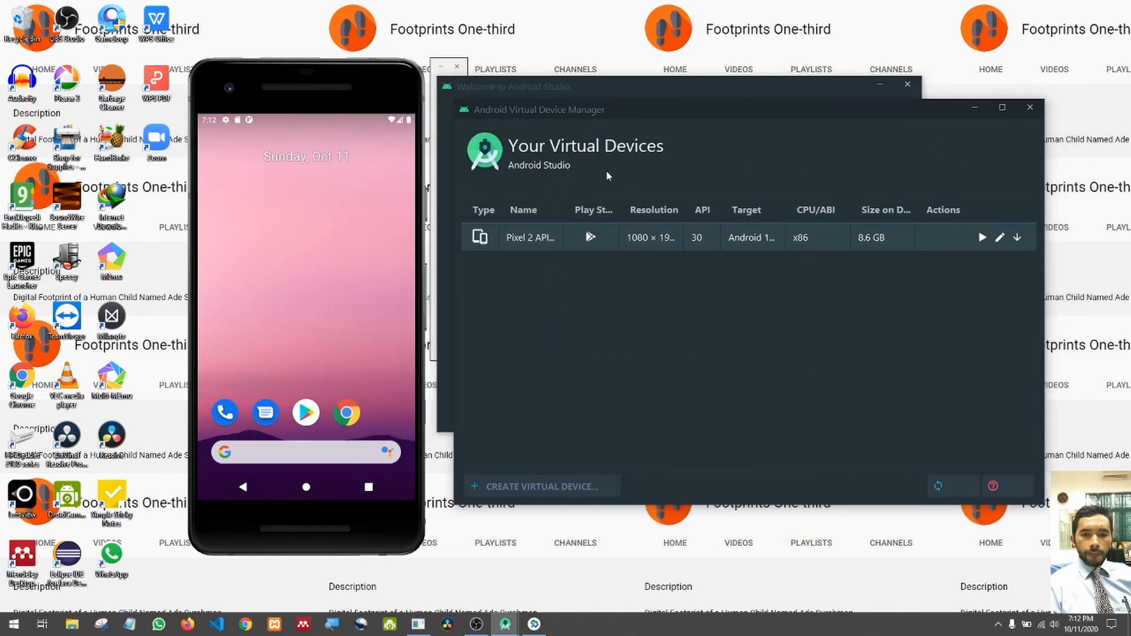